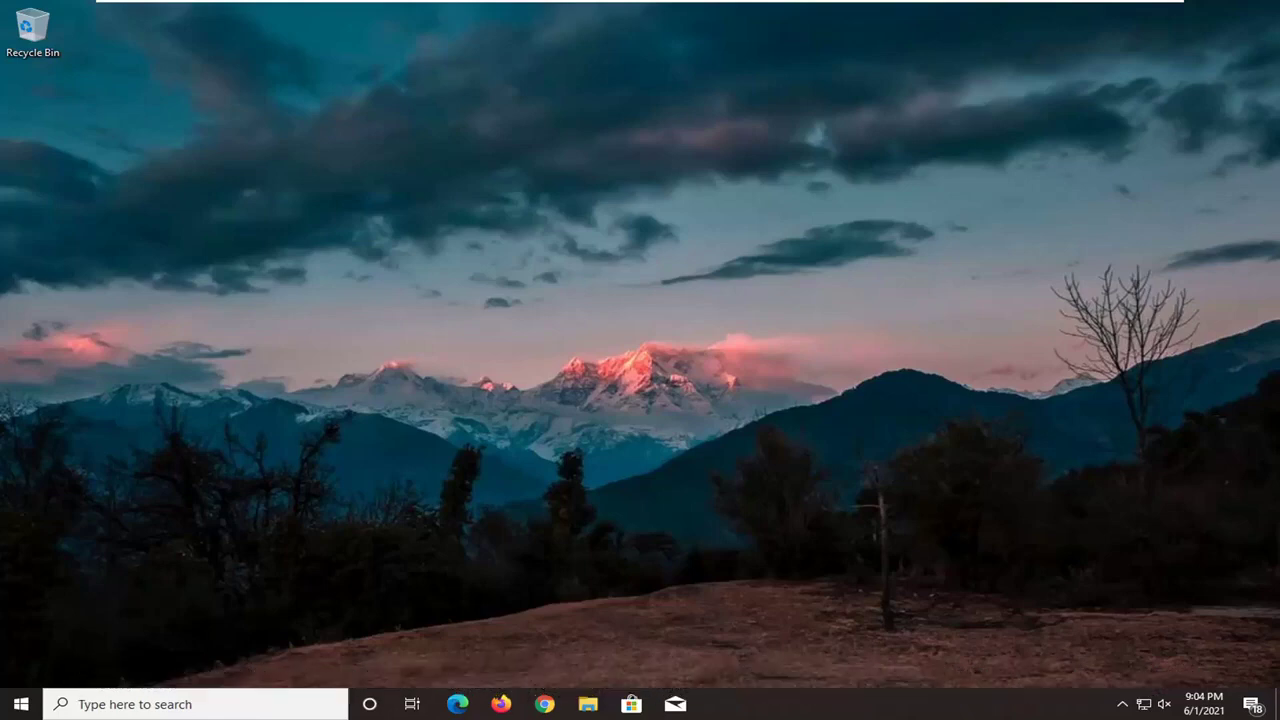
Search Windows for 'device manager' and launch Device Manager from the results
{"action": "left_click", "coordinate": [20, 704]}
{"action": "type", "text": "devi"}
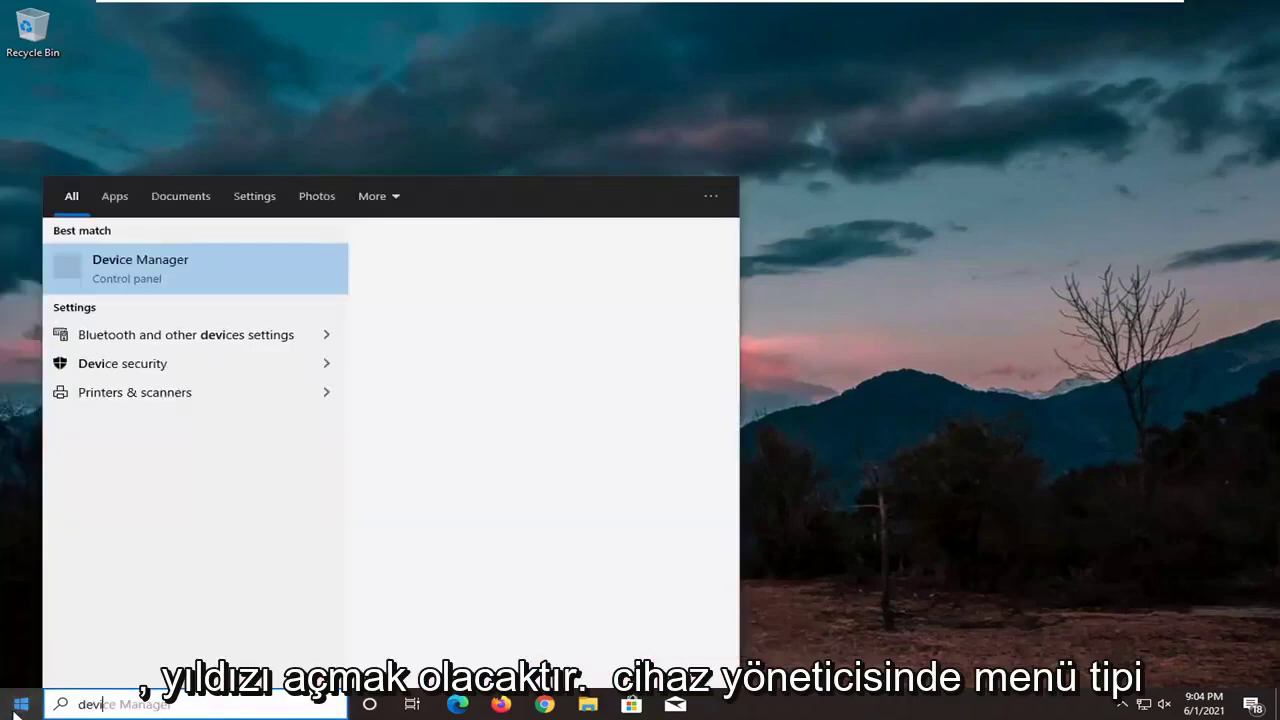
{"action": "type", "text": "ce manager"}
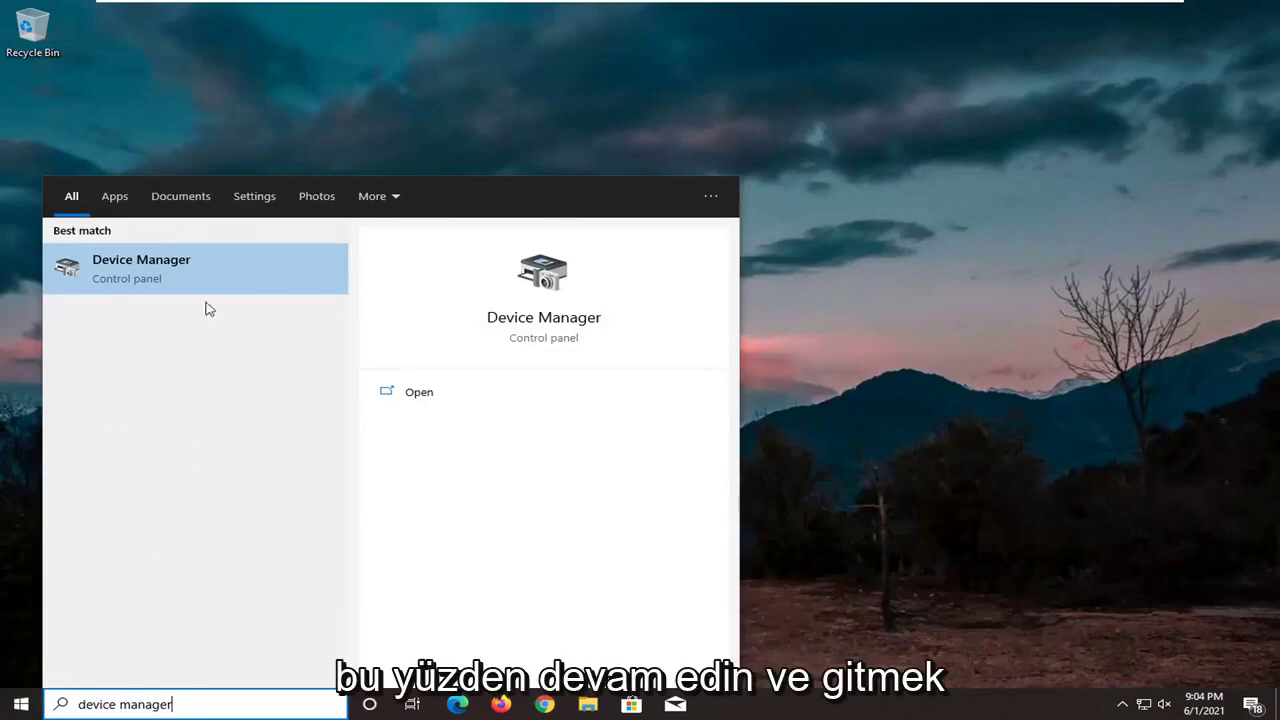
{"action": "left_click", "coordinate": [183, 272]}
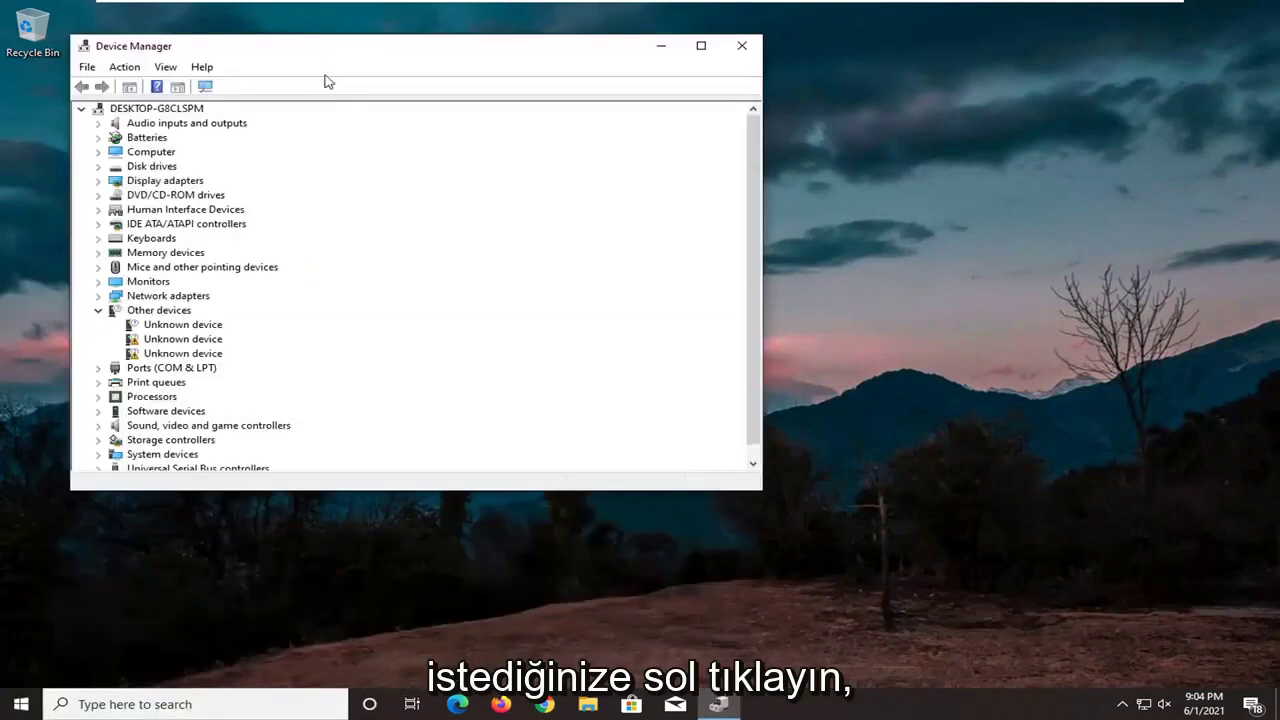
Expand Universal Serial Bus controllers and select the Standard USB 3.1 eXtensible Host Controller
{"action": "left_click_drag", "start_coordinate": [335, 57], "coordinate": [511, 100]}
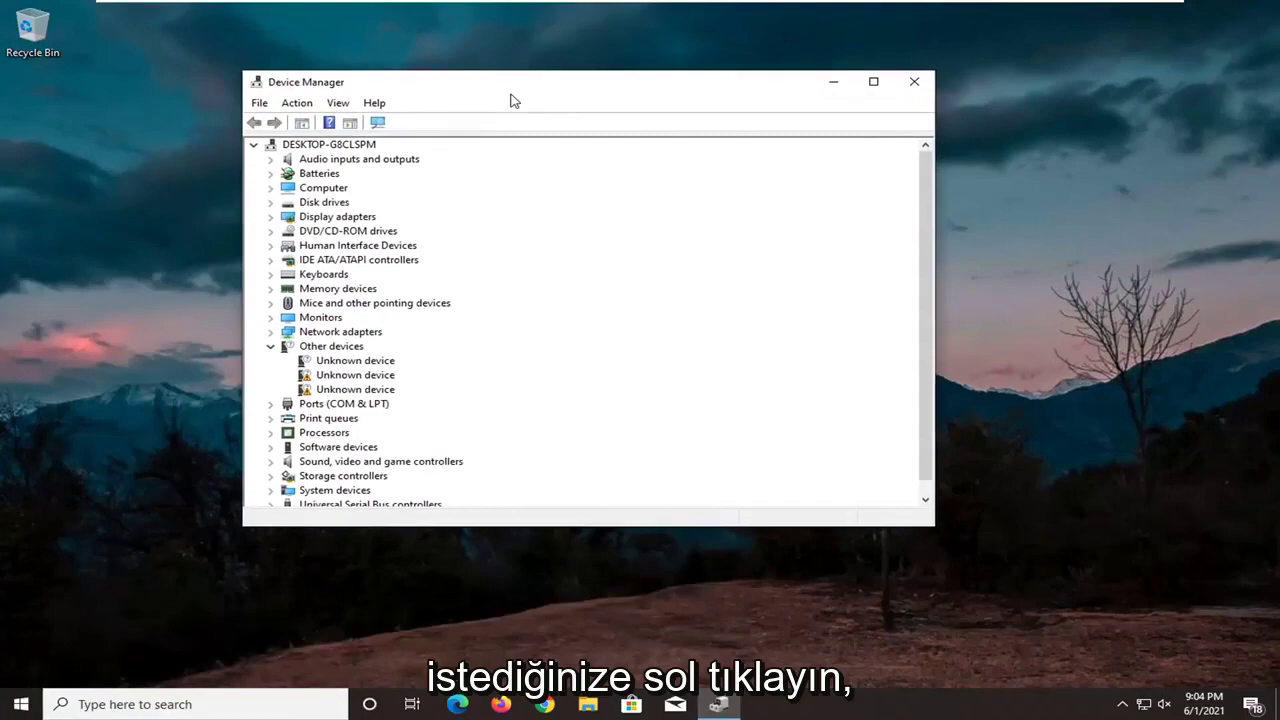
{"action": "scroll", "coordinate": [340, 393], "scroll_direction": "down", "scroll_amount": 1}
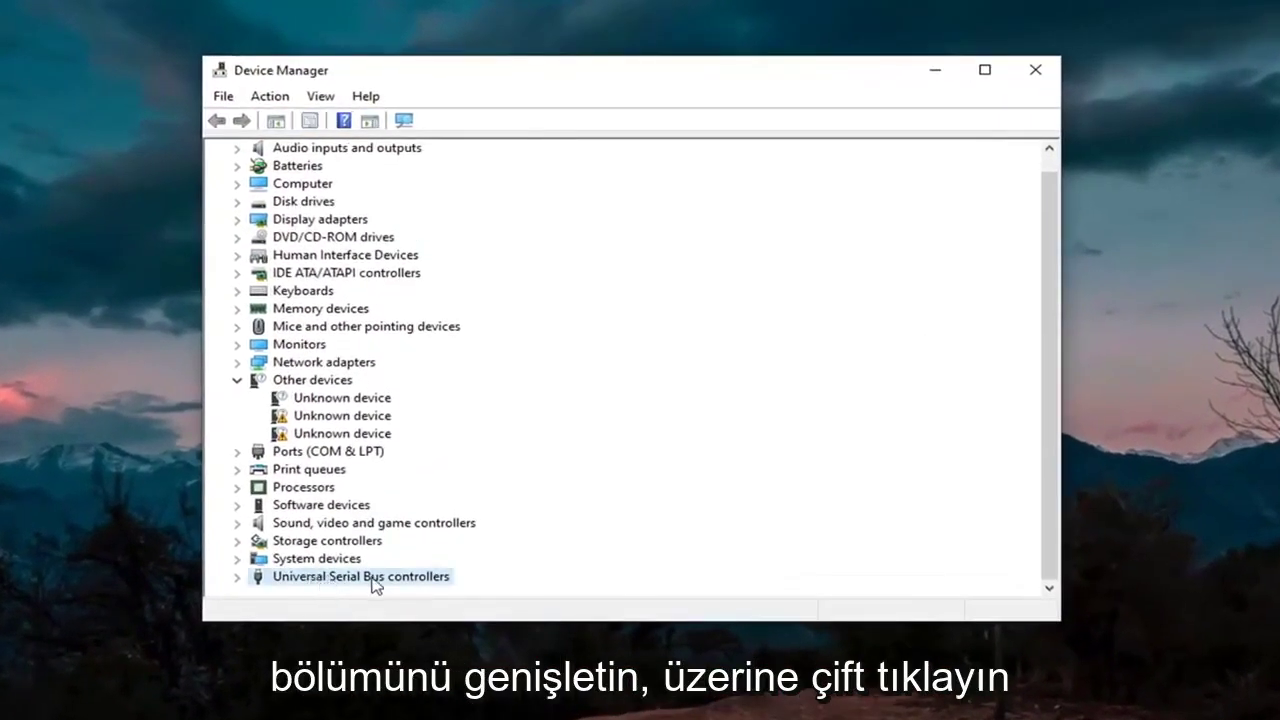
{"action": "double_click", "coordinate": [340, 578]}
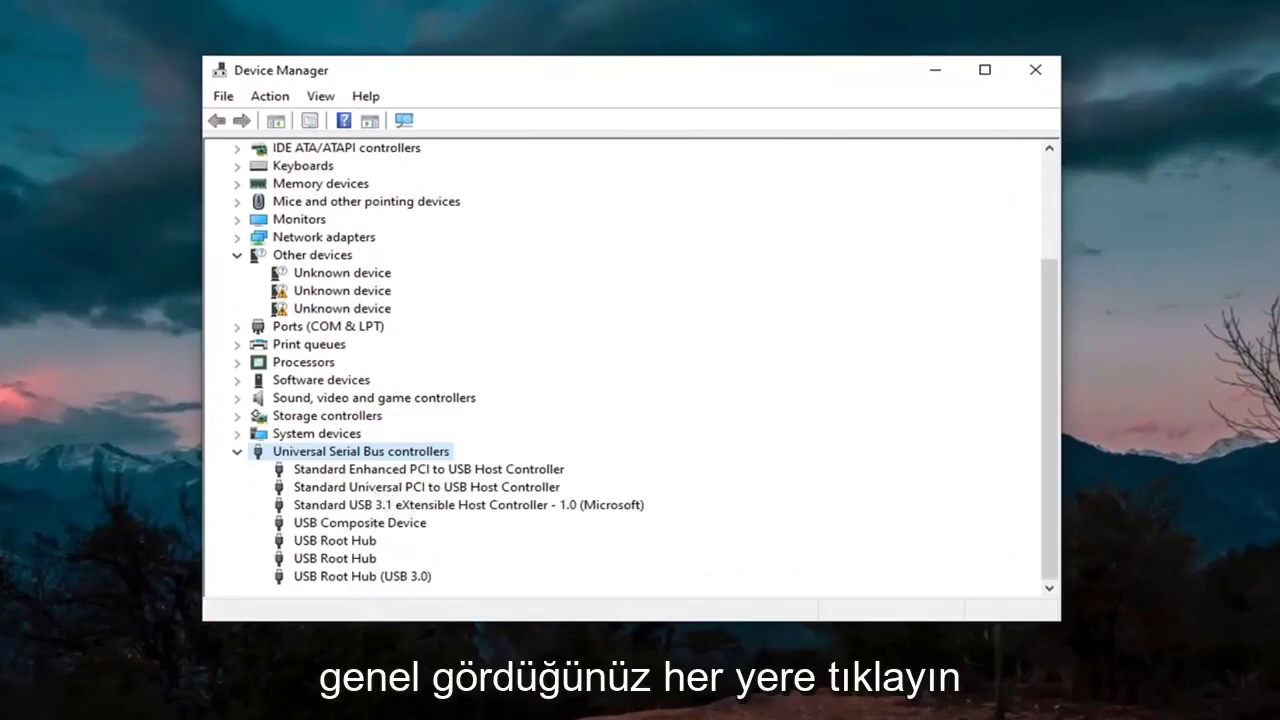
{"action": "left_click", "coordinate": [340, 522]}
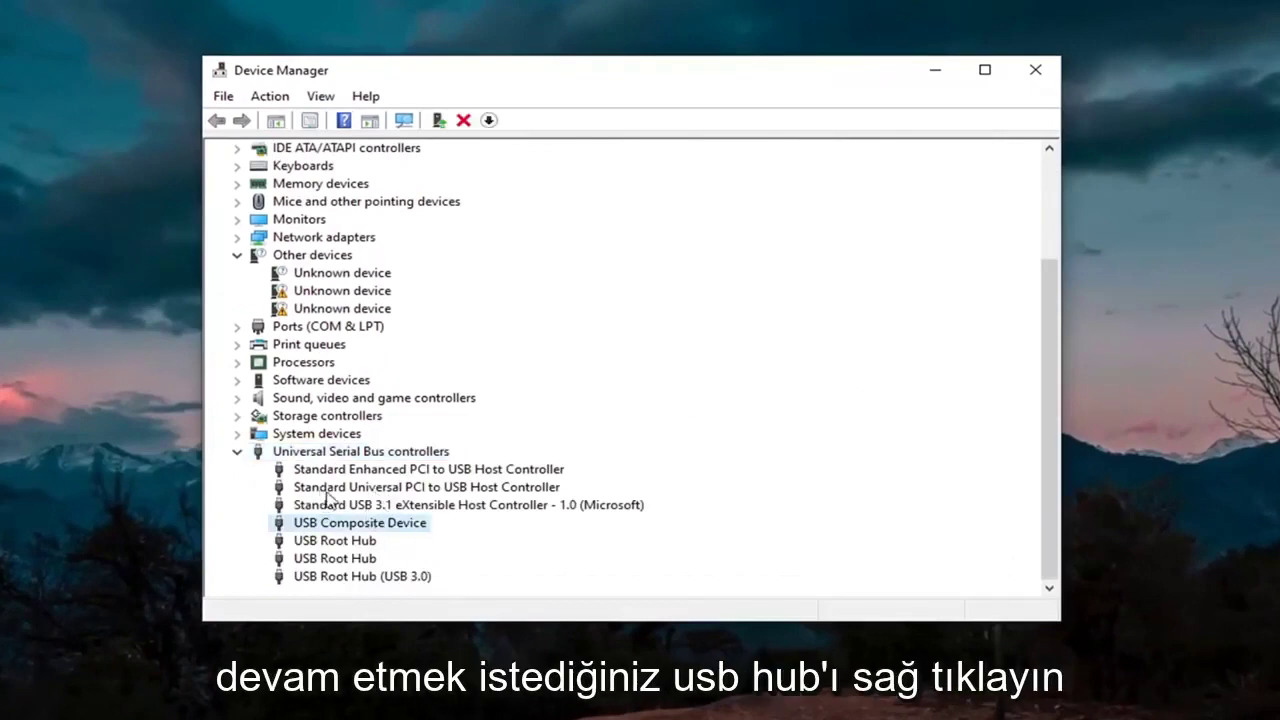
{"action": "left_click", "coordinate": [428, 505]}
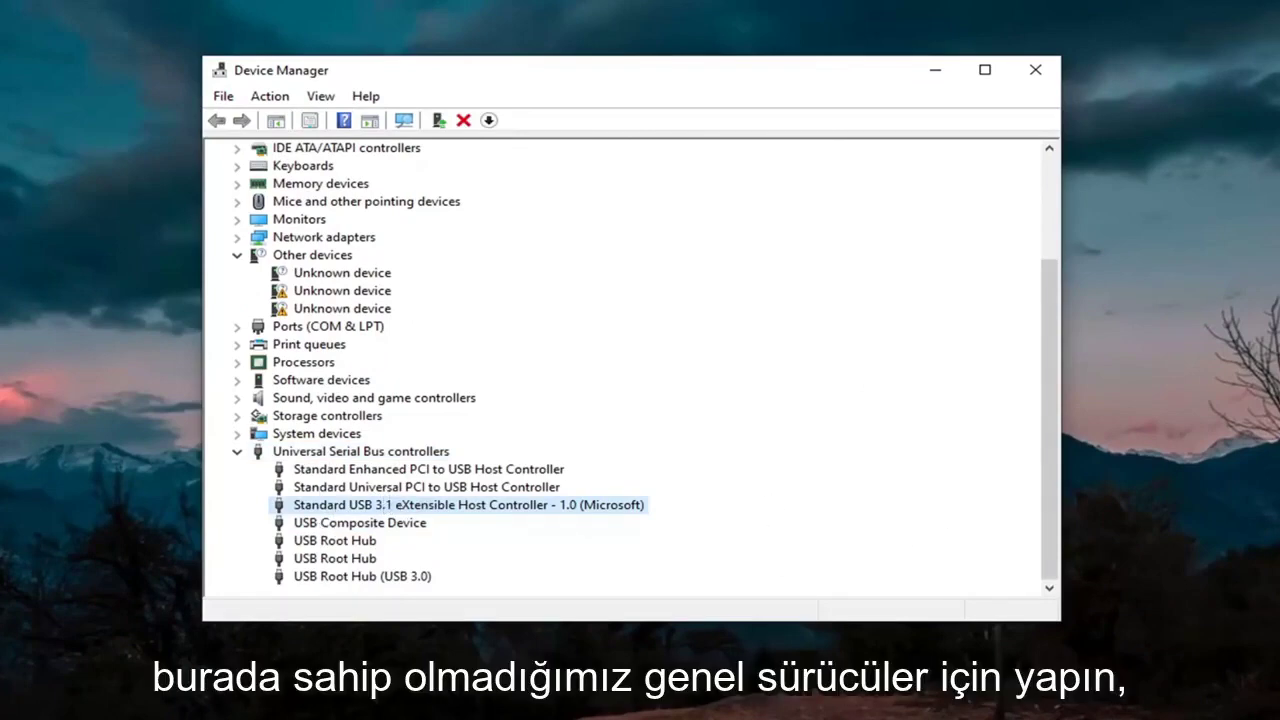
Update the Standard USB 3.1 eXtensible Host Controller to the USB xHCI Compliant Host Controller driver
{"action": "right_click", "coordinate": [340, 507]}
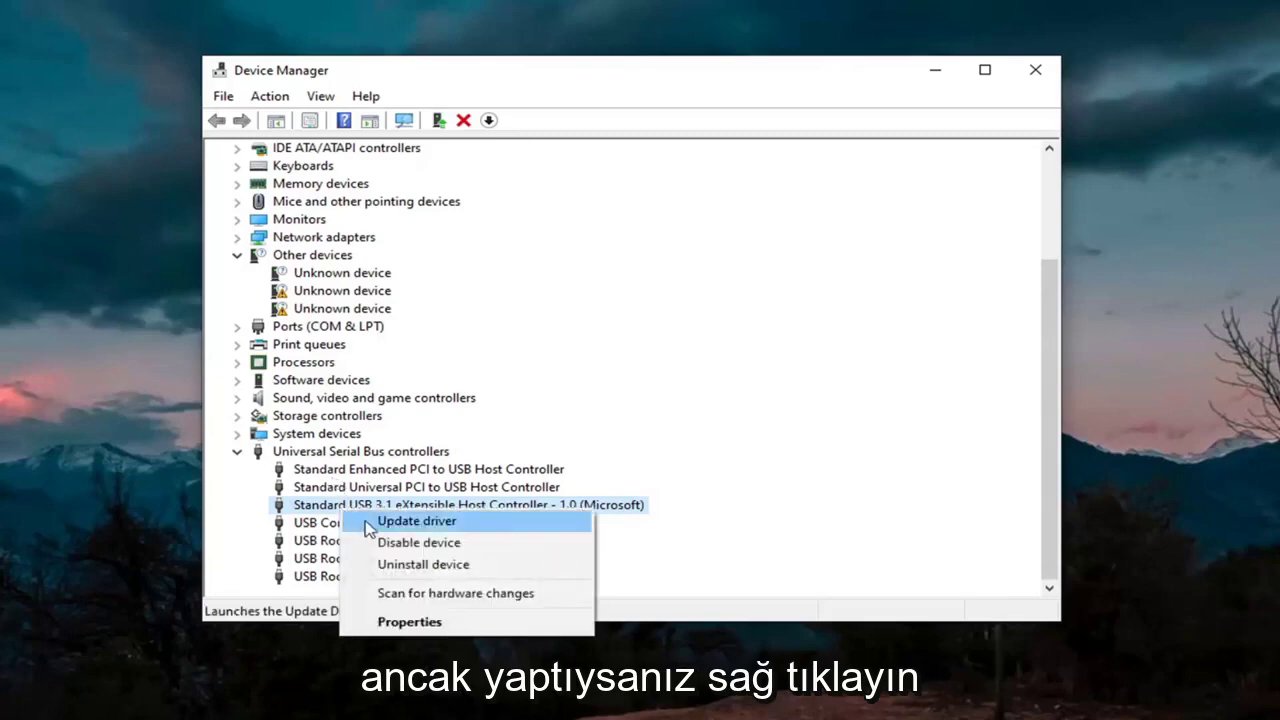
{"action": "left_click", "coordinate": [410, 522]}
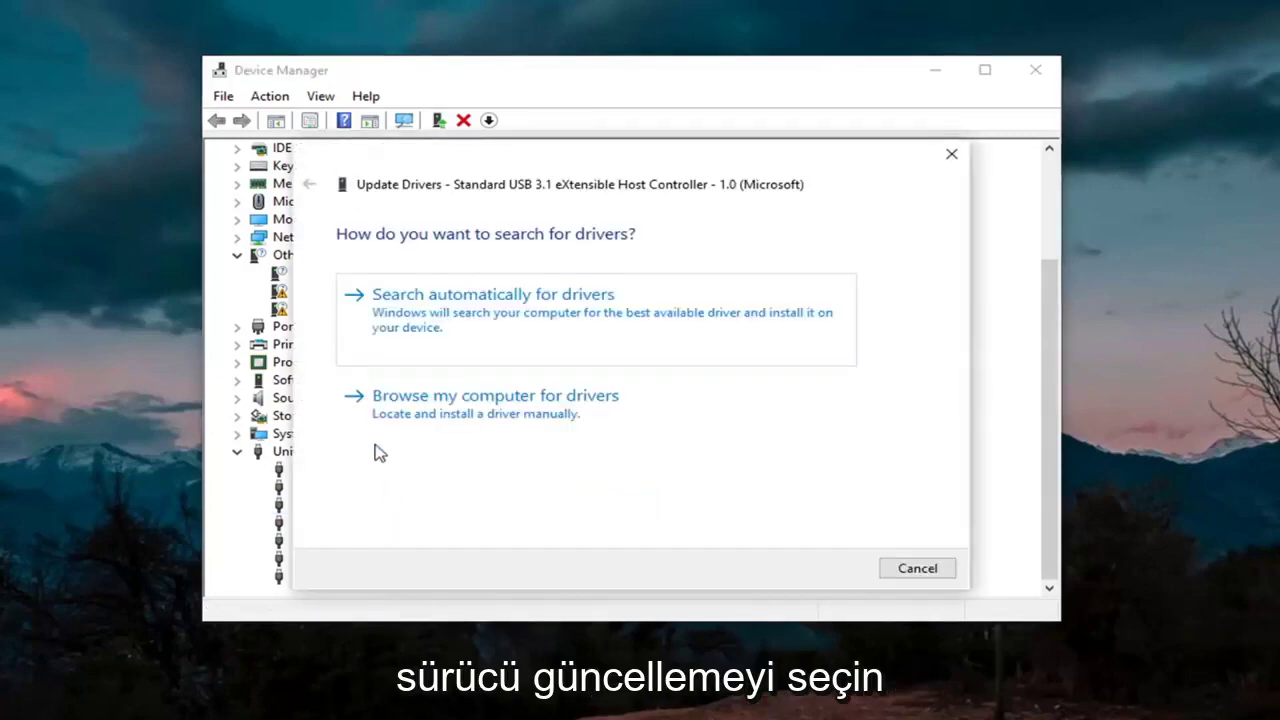
{"action": "left_click", "coordinate": [509, 414]}
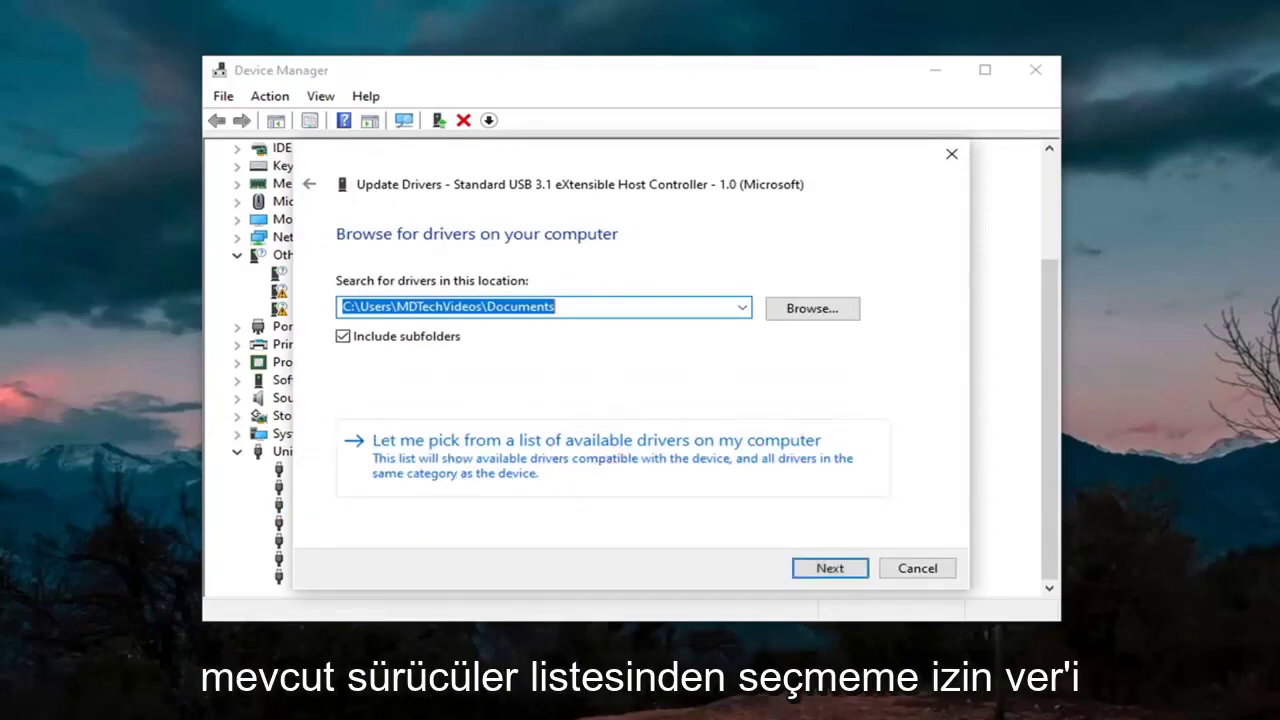
{"action": "left_click", "coordinate": [592, 464]}
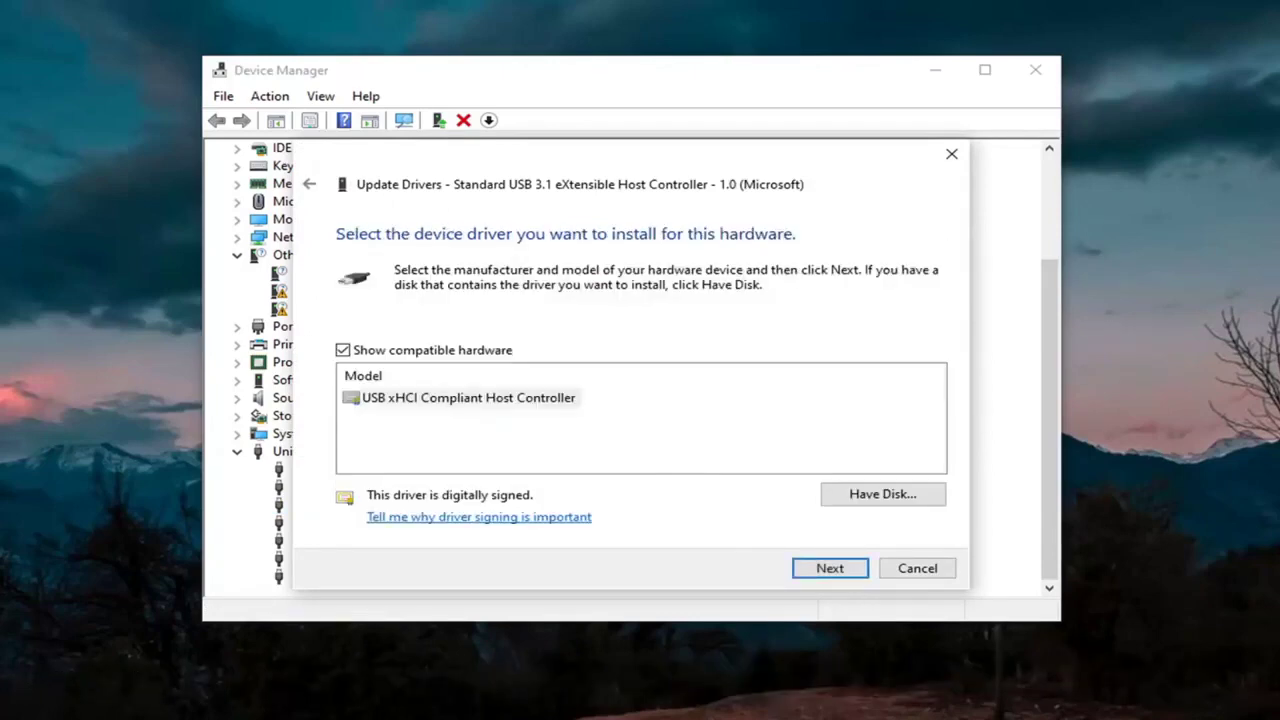
{"action": "left_click", "coordinate": [828, 567]}
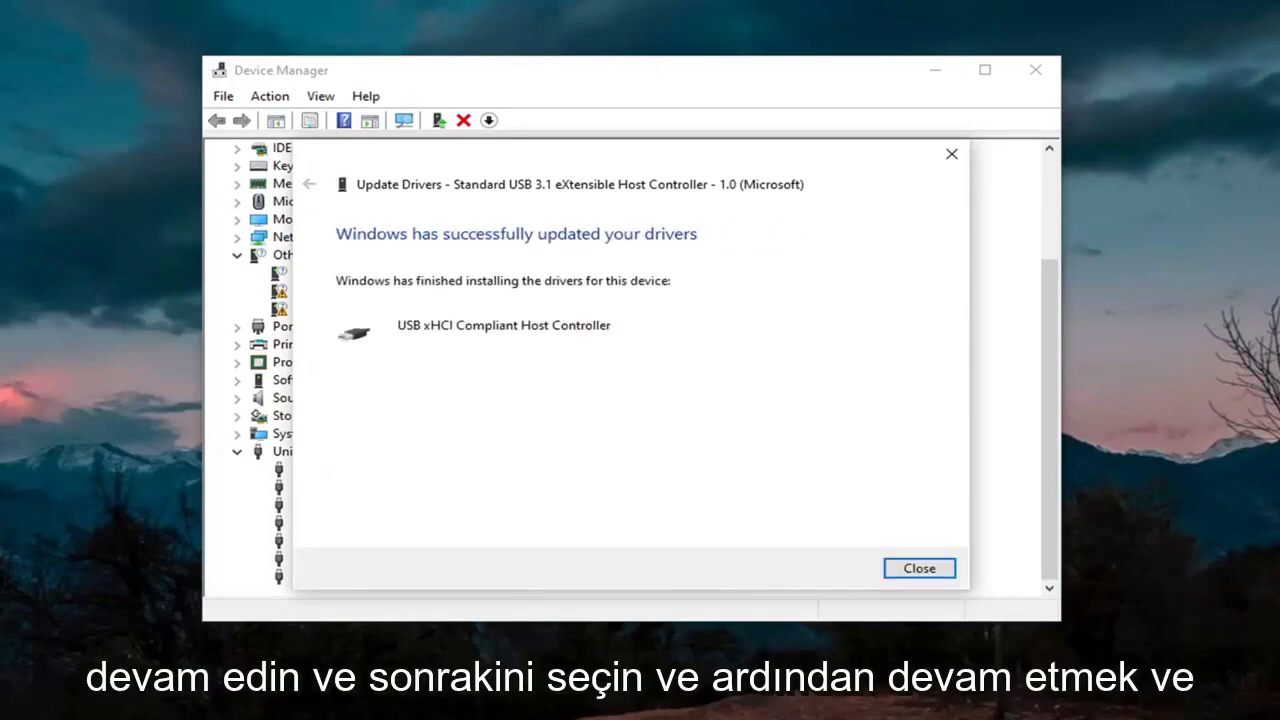
Close the driver update confirmation dialog
{"action": "left_click", "coordinate": [912, 570]}
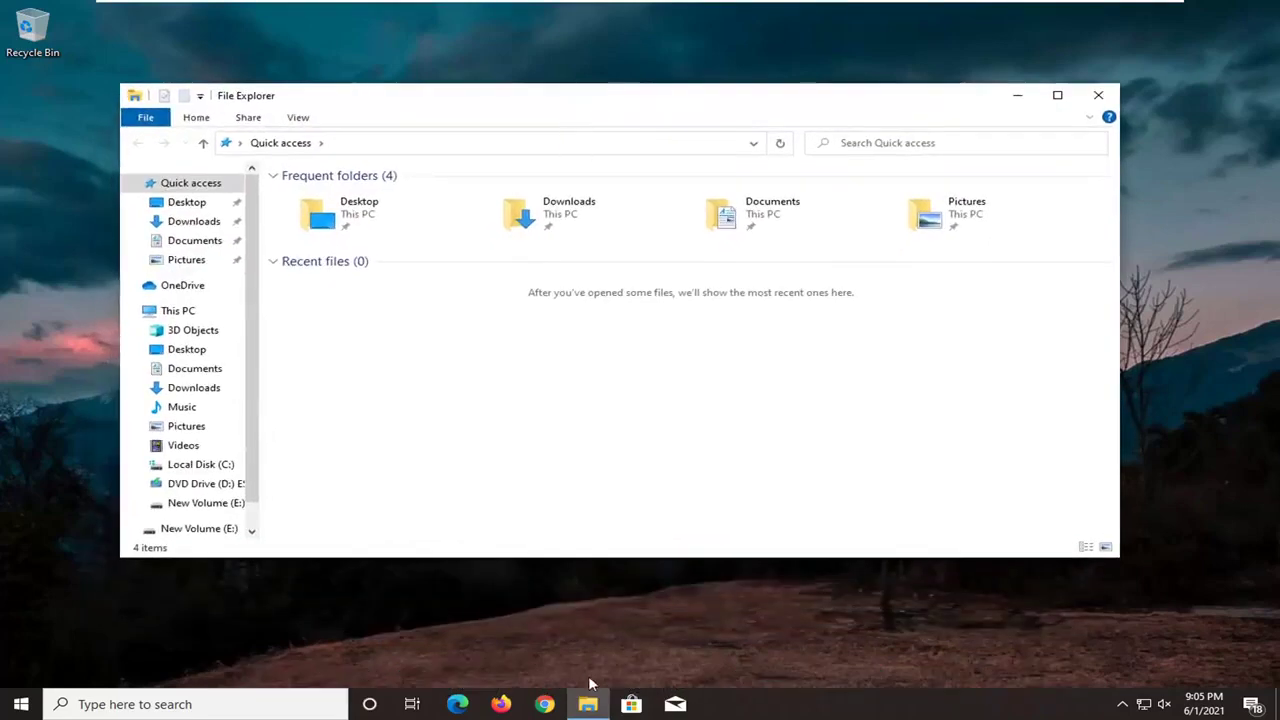
From This PC, open Local Disk (C:) Properties on the Tools tab
{"action": "left_click", "coordinate": [180, 313]}
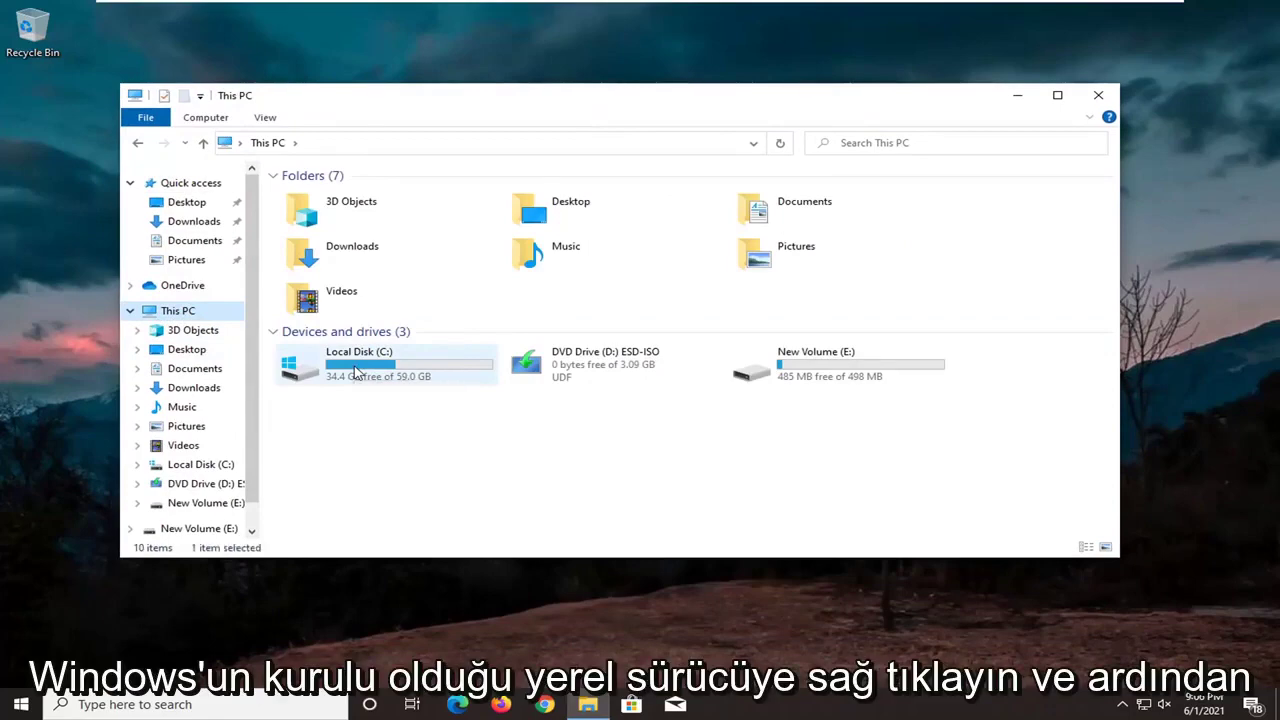
{"action": "right_click", "coordinate": [357, 372]}
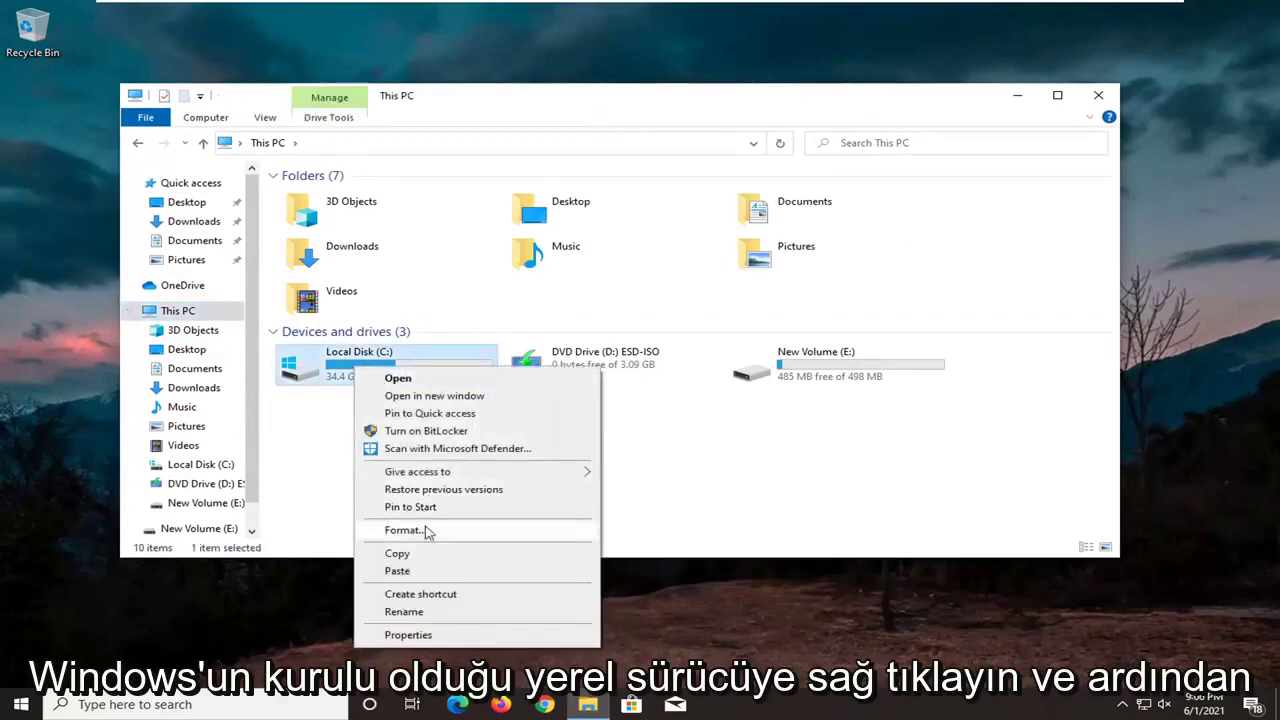
{"action": "left_click", "coordinate": [426, 637]}
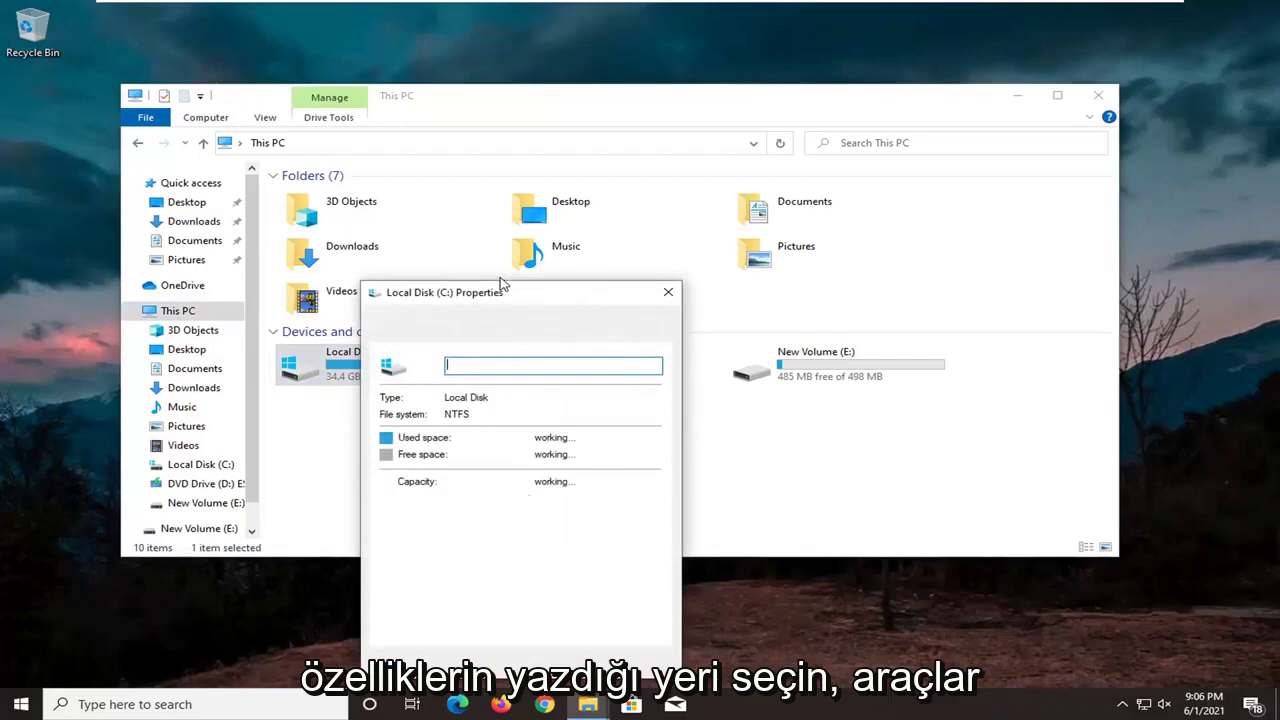
{"action": "left_click_drag", "start_coordinate": [505, 291], "coordinate": [573, 137]}
{"action": "left_click", "coordinate": [550, 177]}
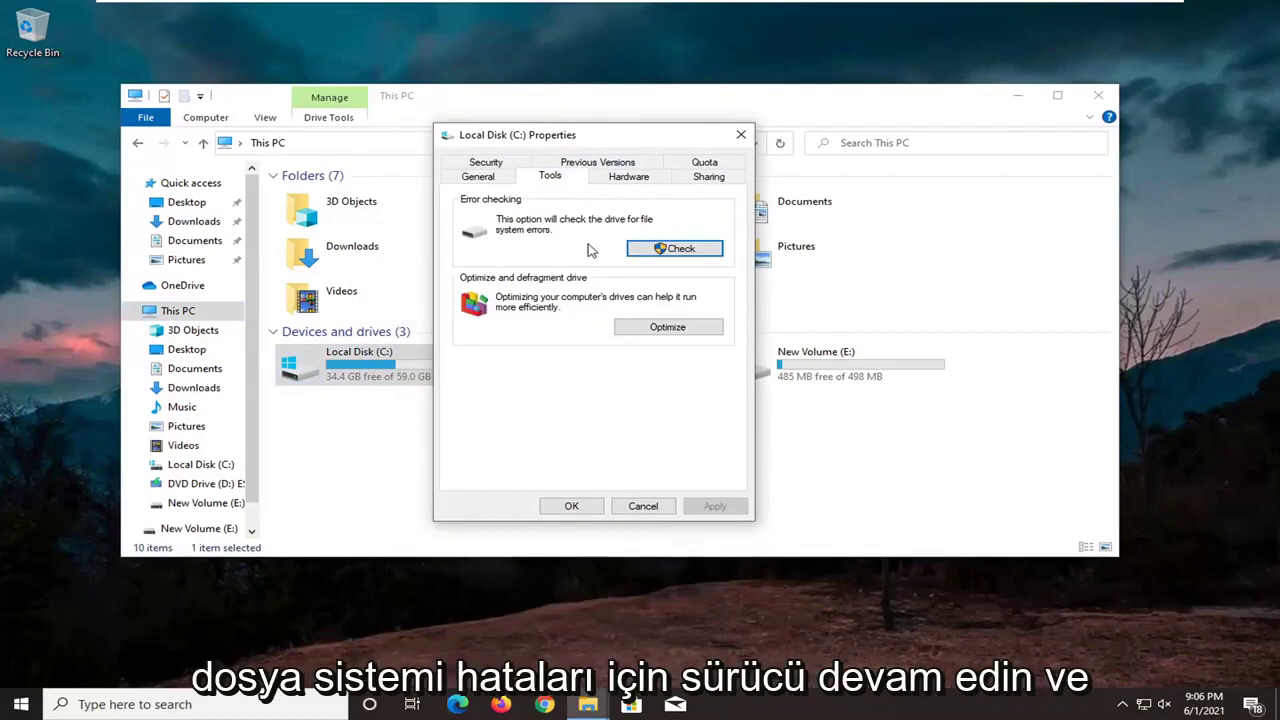
Run Error checking and Scan drive on Local Disk (C:)
{"action": "left_click", "coordinate": [630, 248]}
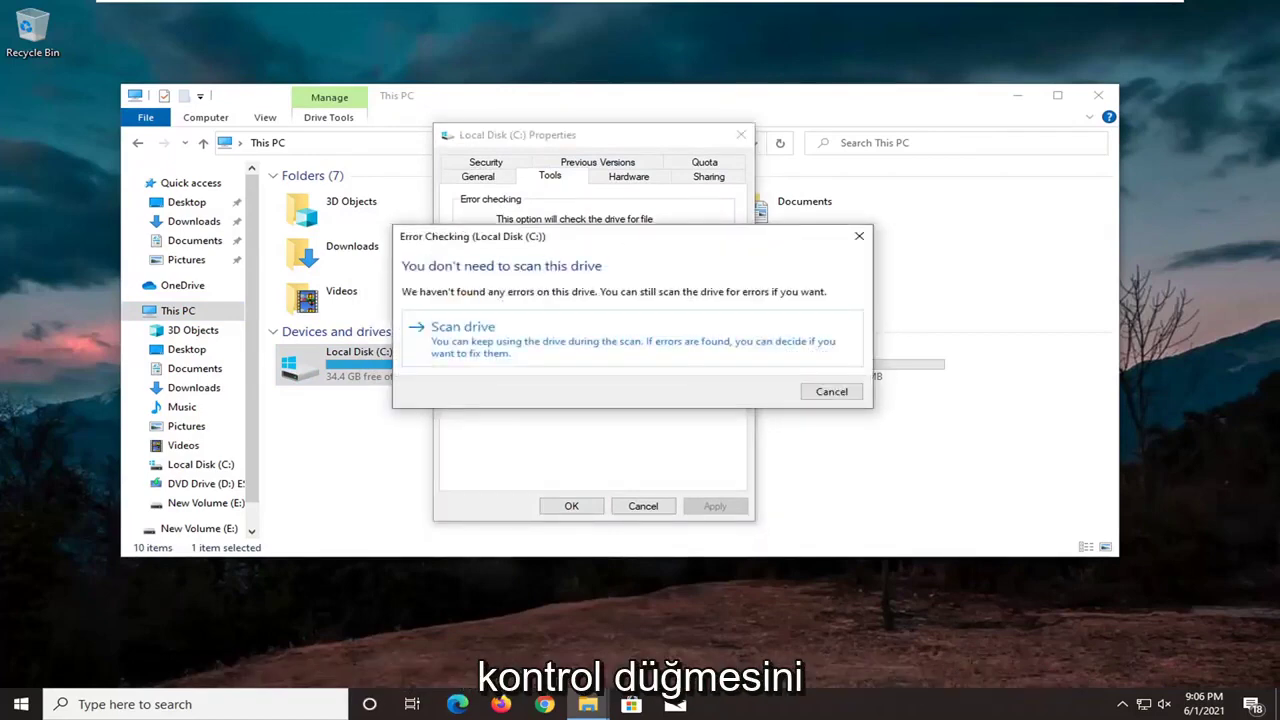
{"action": "left_click", "coordinate": [519, 343]}
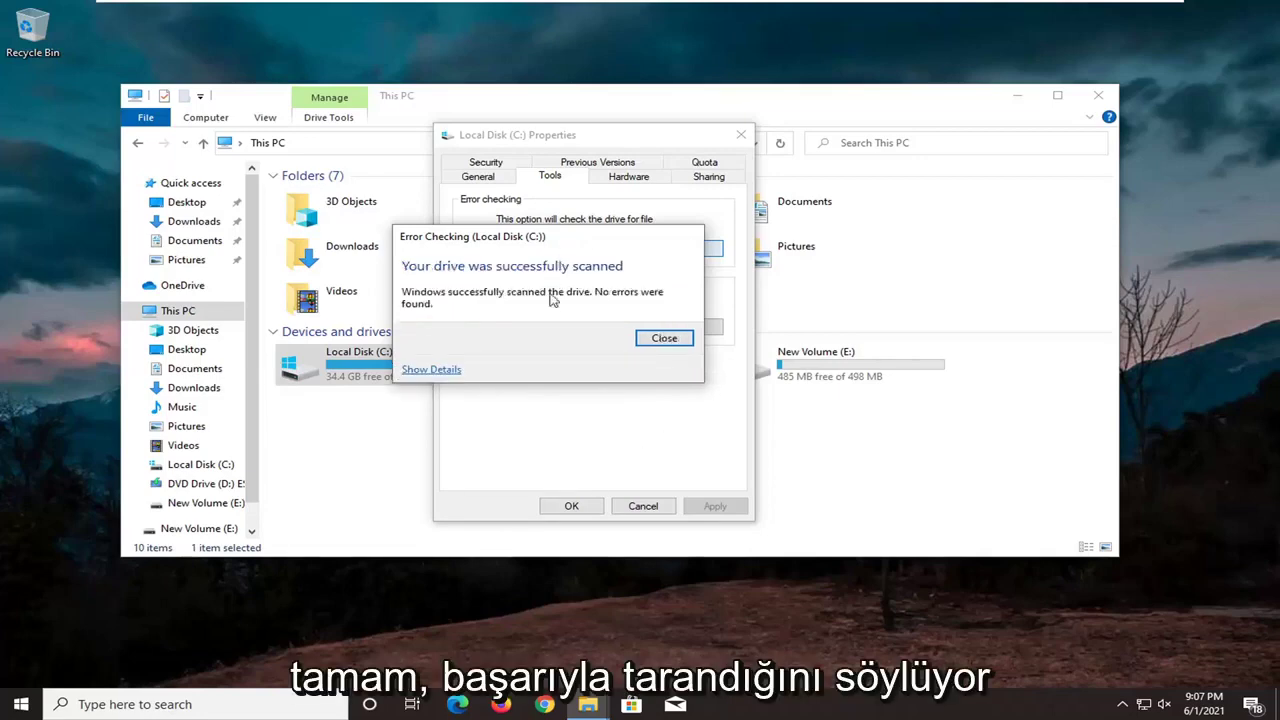
Close the scan result and confirm the Local Disk (C:) Properties with OK
{"action": "left_click", "coordinate": [662, 341]}
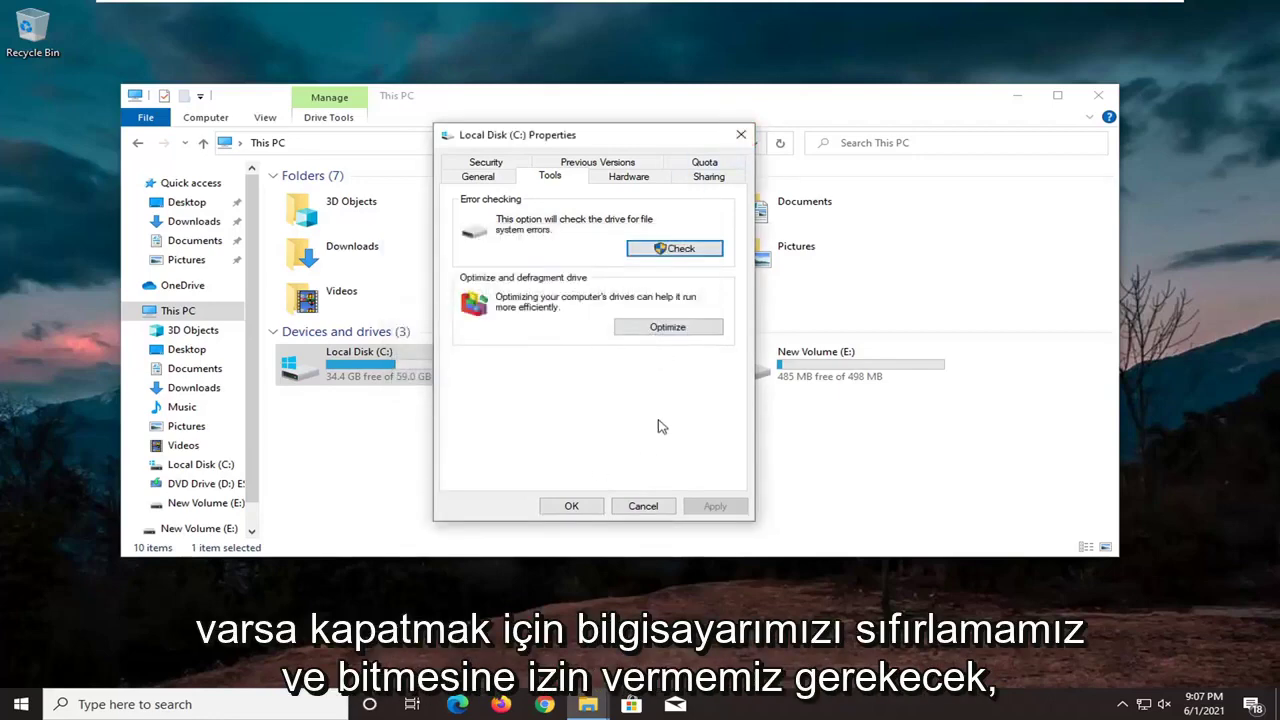
{"action": "left_click", "coordinate": [573, 507]}
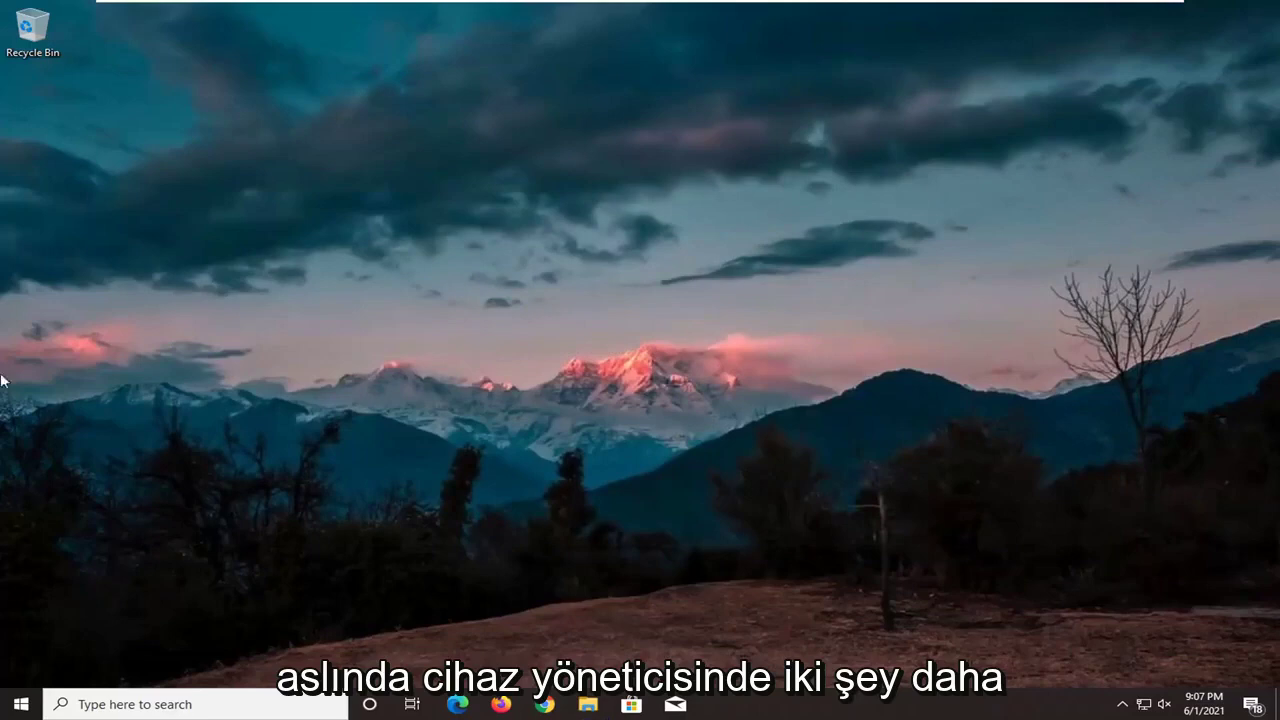
Relaunch Device Manager through a 'device manager' search and move its window right
{"action": "left_click", "coordinate": [20, 704]}
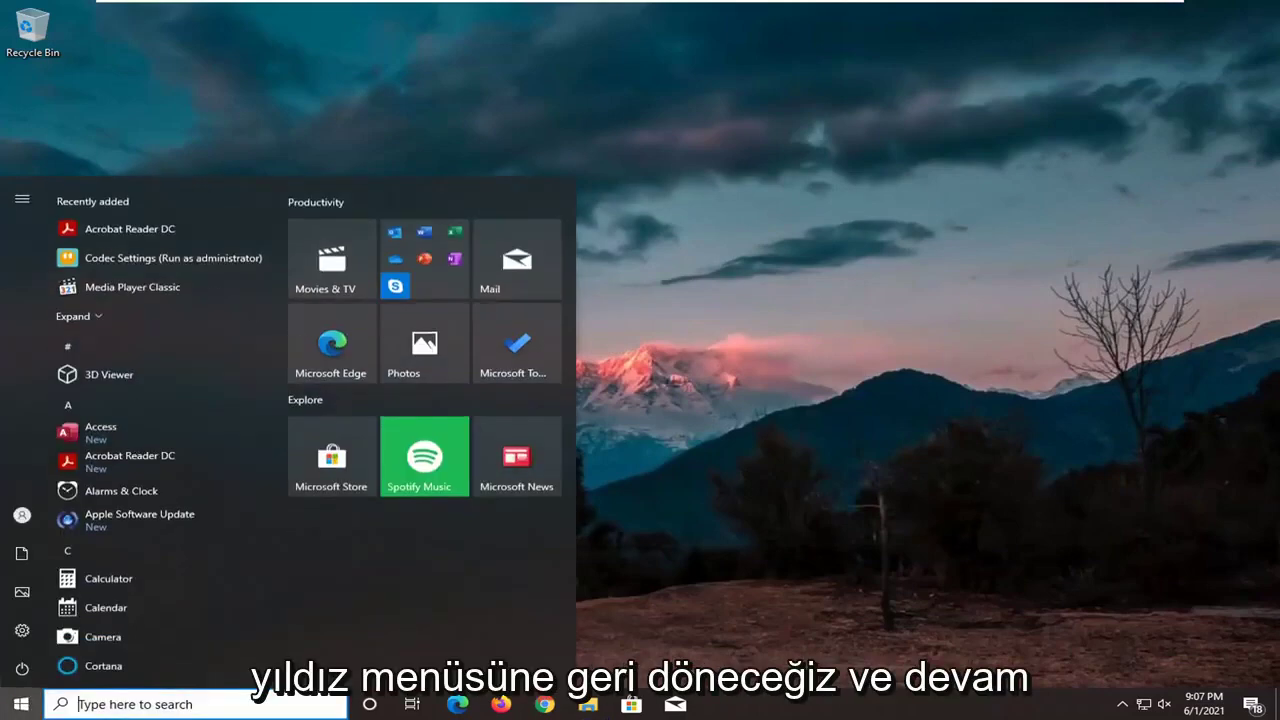
{"action": "type", "text": "device"}
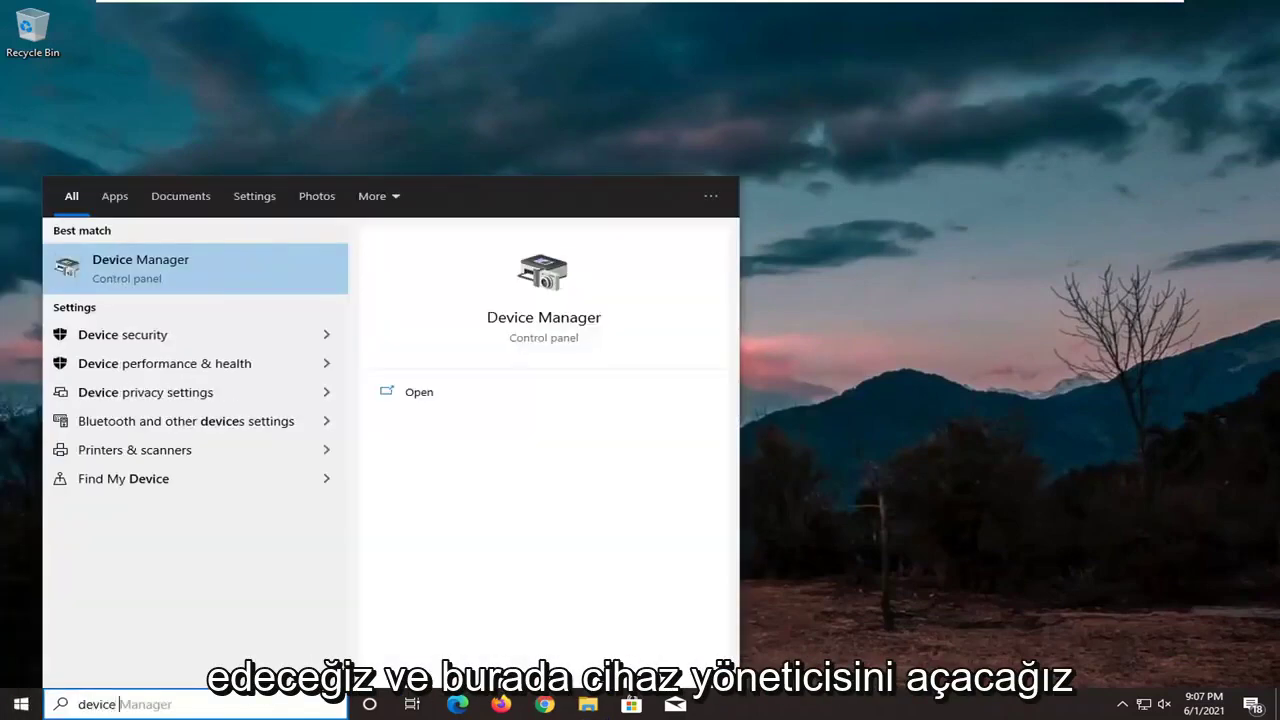
{"action": "type", "text": " manager"}
{"action": "key", "text": "Return"}
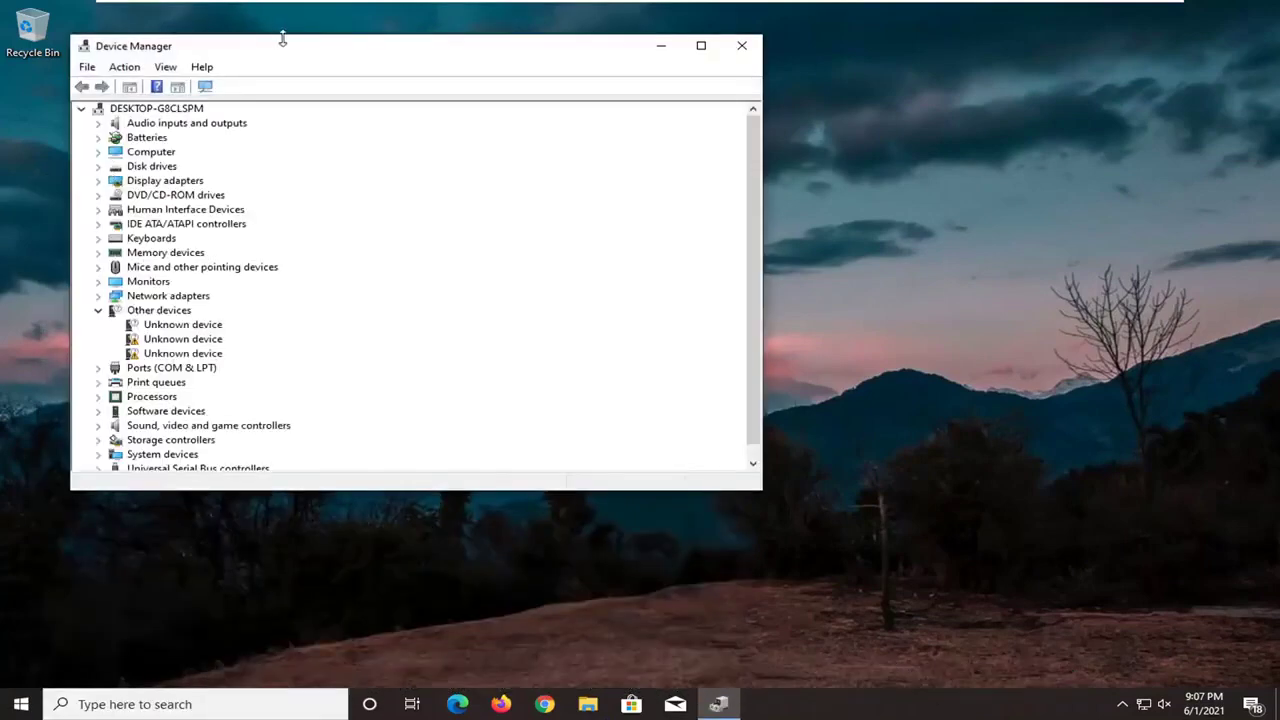
{"action": "left_click_drag", "start_coordinate": [283, 38], "coordinate": [425, 60]}
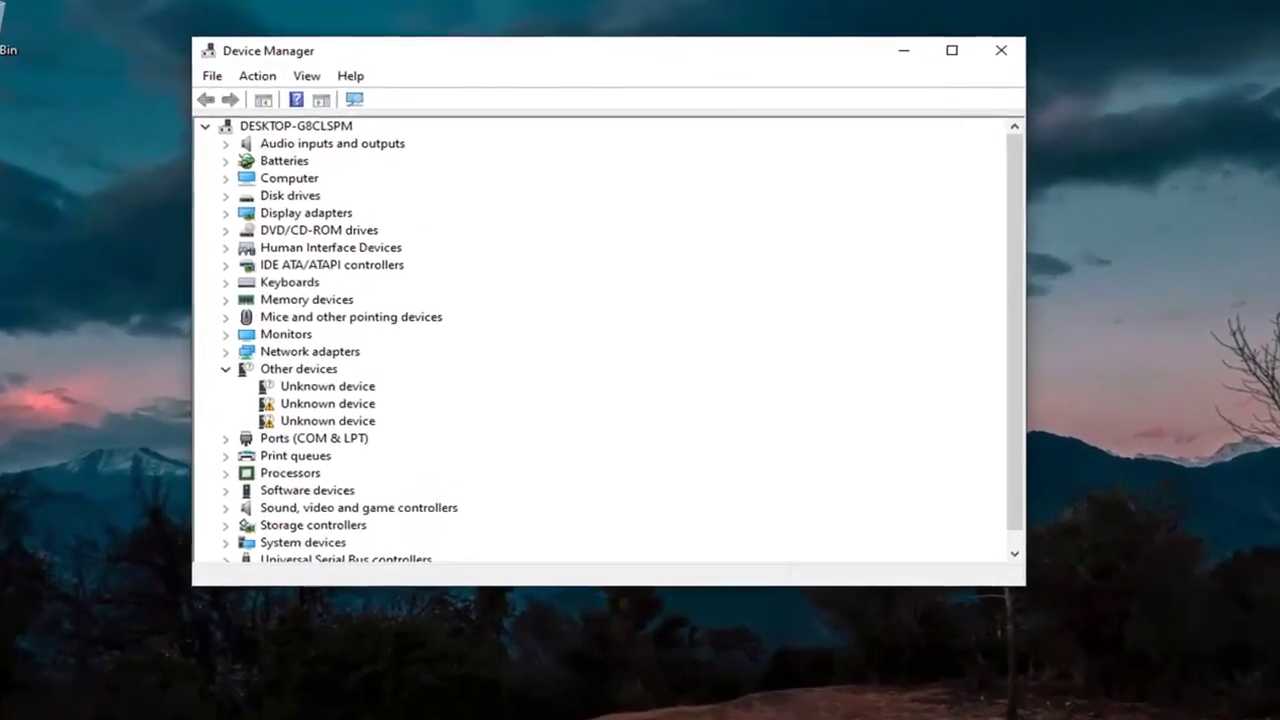
Reinstall the VMware SVGA 3D display adapter driver, picking VMware SVGA 3D from the list
{"action": "double_click", "coordinate": [312, 224]}
{"action": "right_click", "coordinate": [290, 236]}
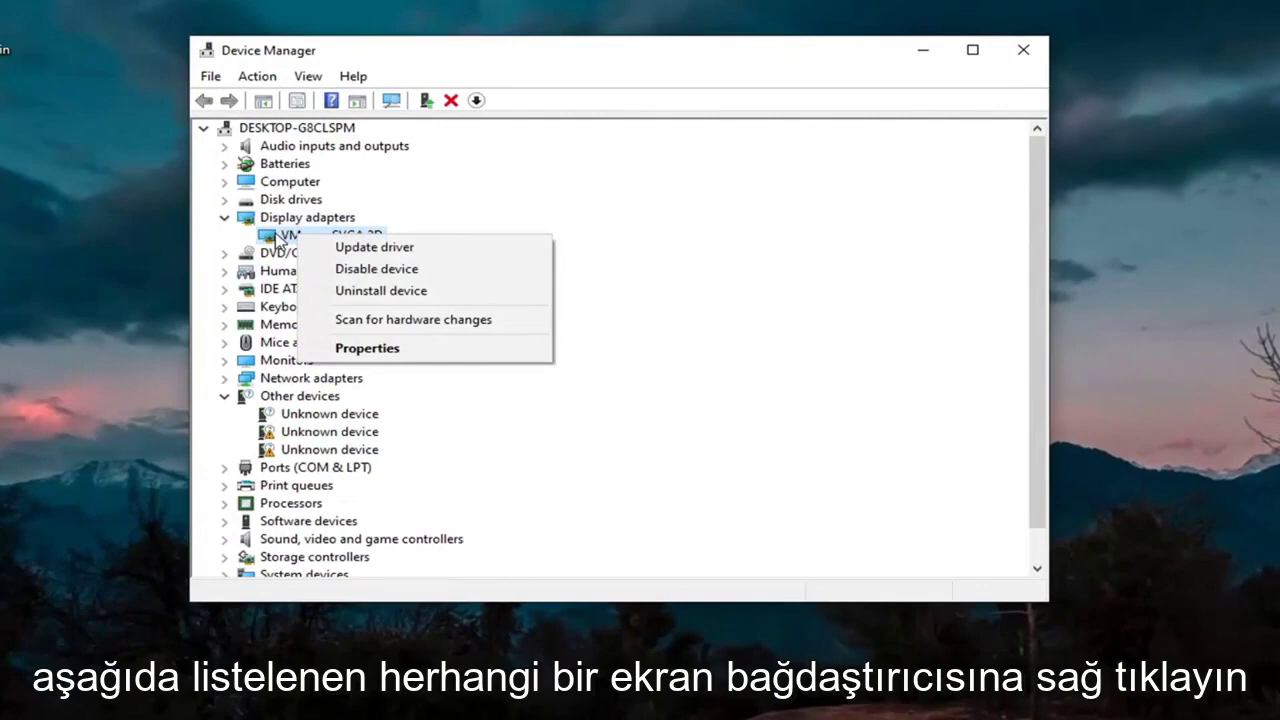
{"action": "left_click", "coordinate": [340, 348]}
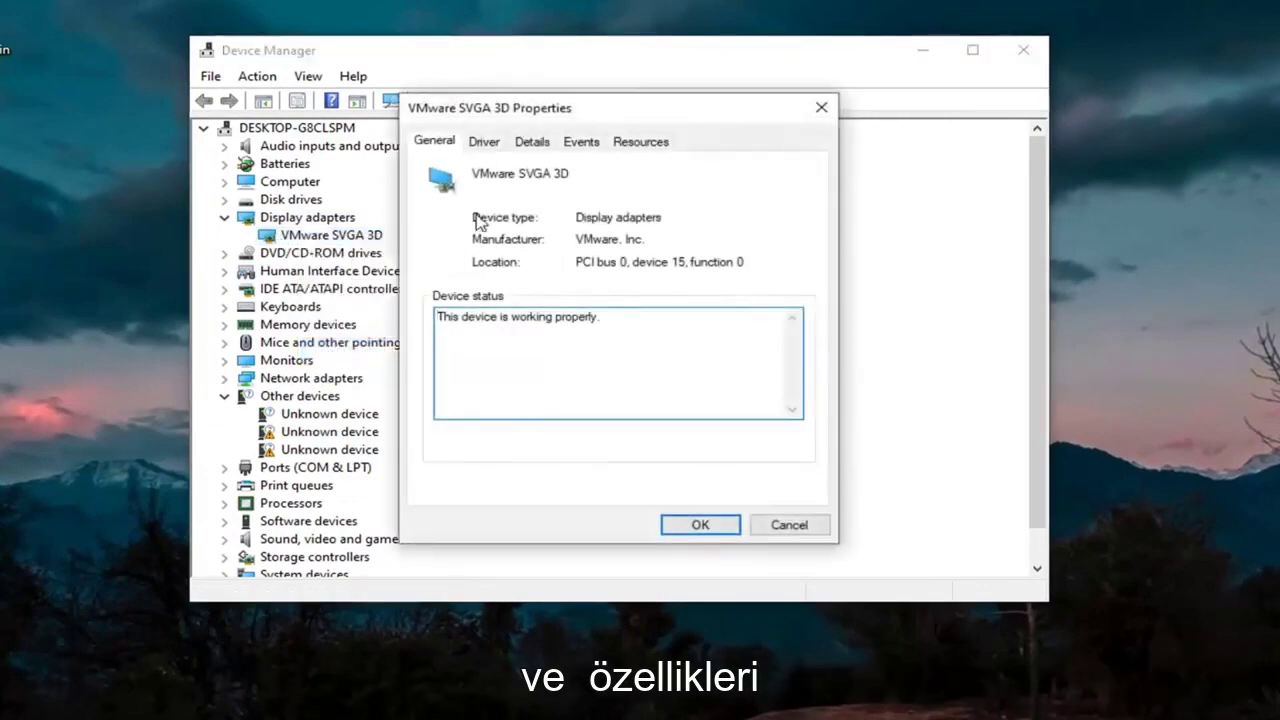
{"action": "left_click", "coordinate": [488, 142]}
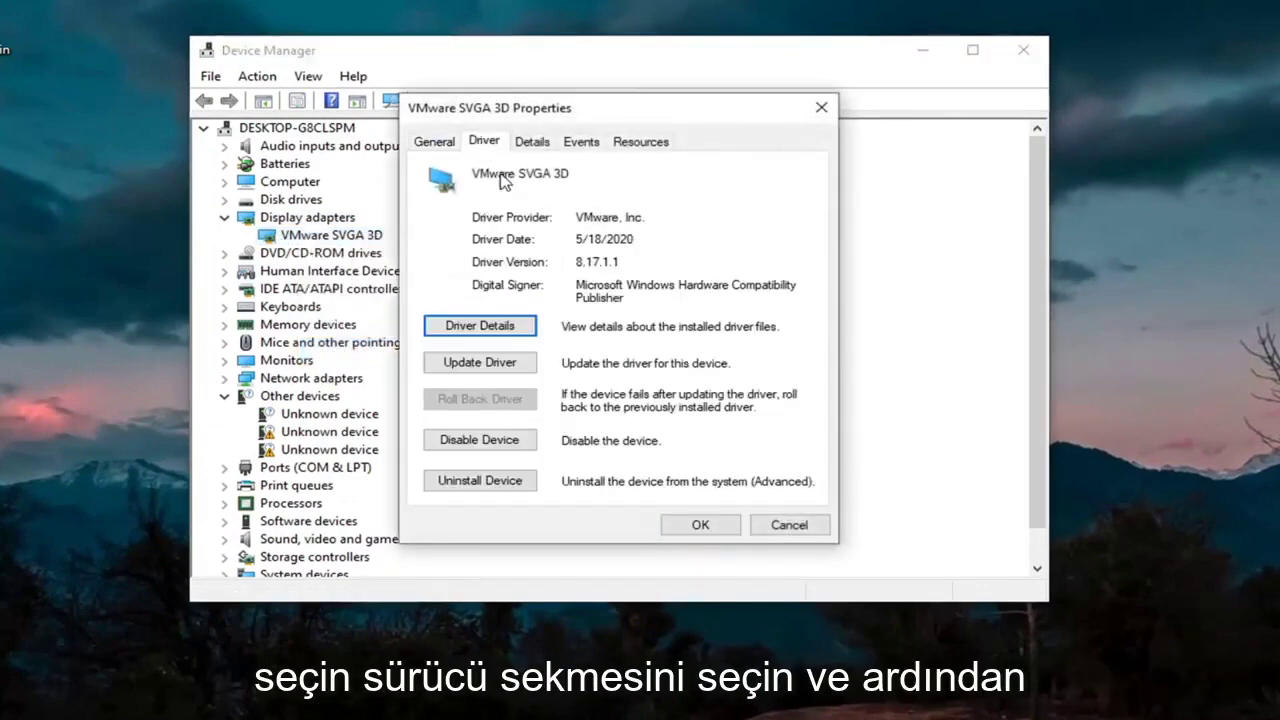
{"action": "left_click", "coordinate": [479, 363]}
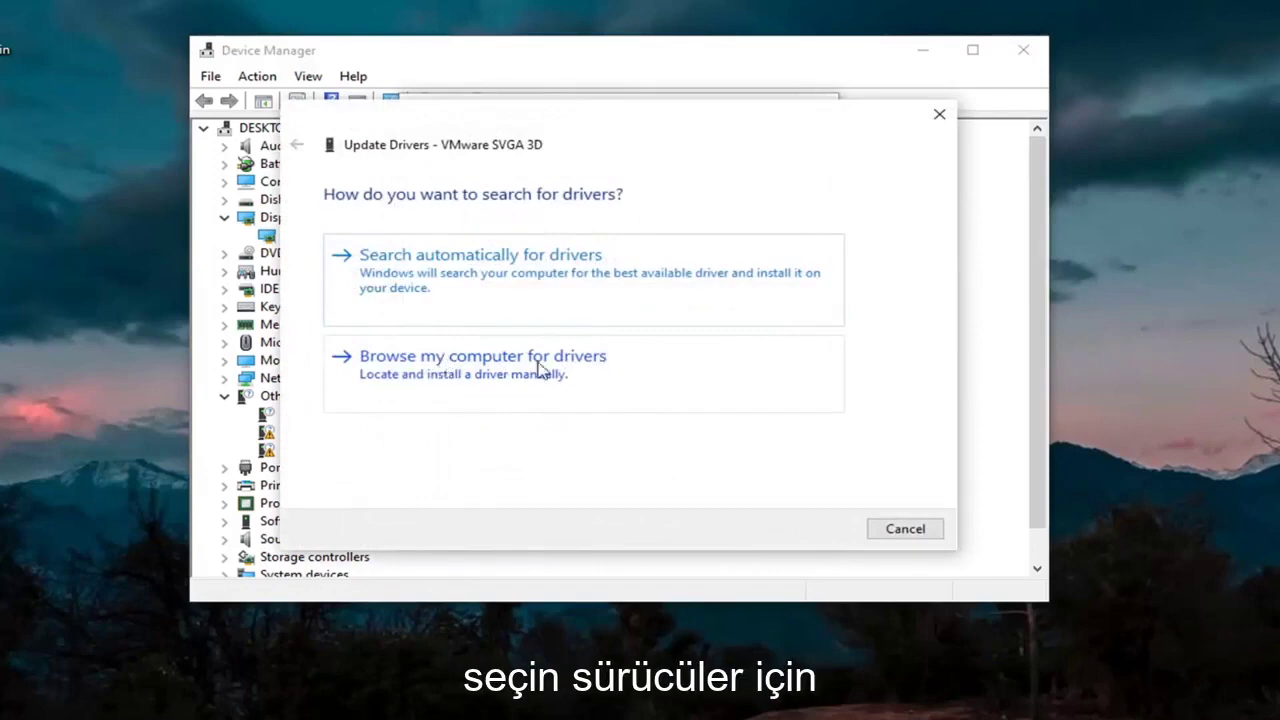
{"action": "left_click", "coordinate": [540, 368]}
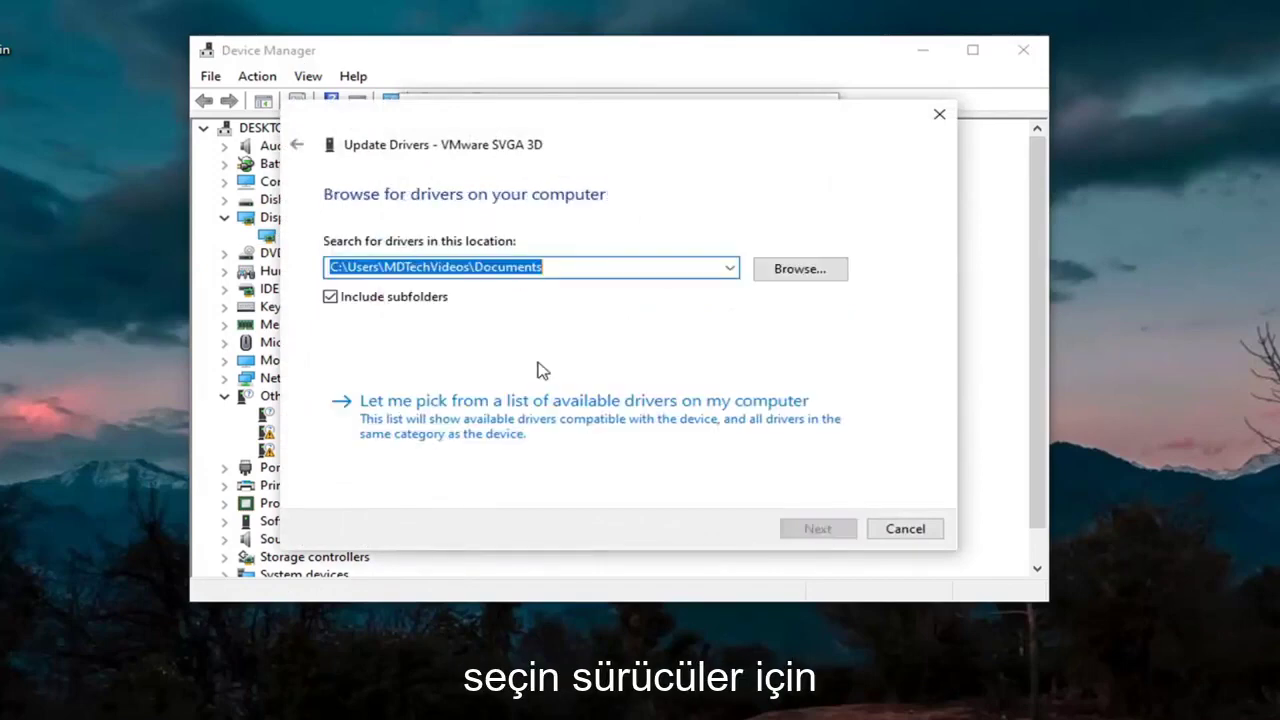
{"action": "left_click", "coordinate": [508, 437]}
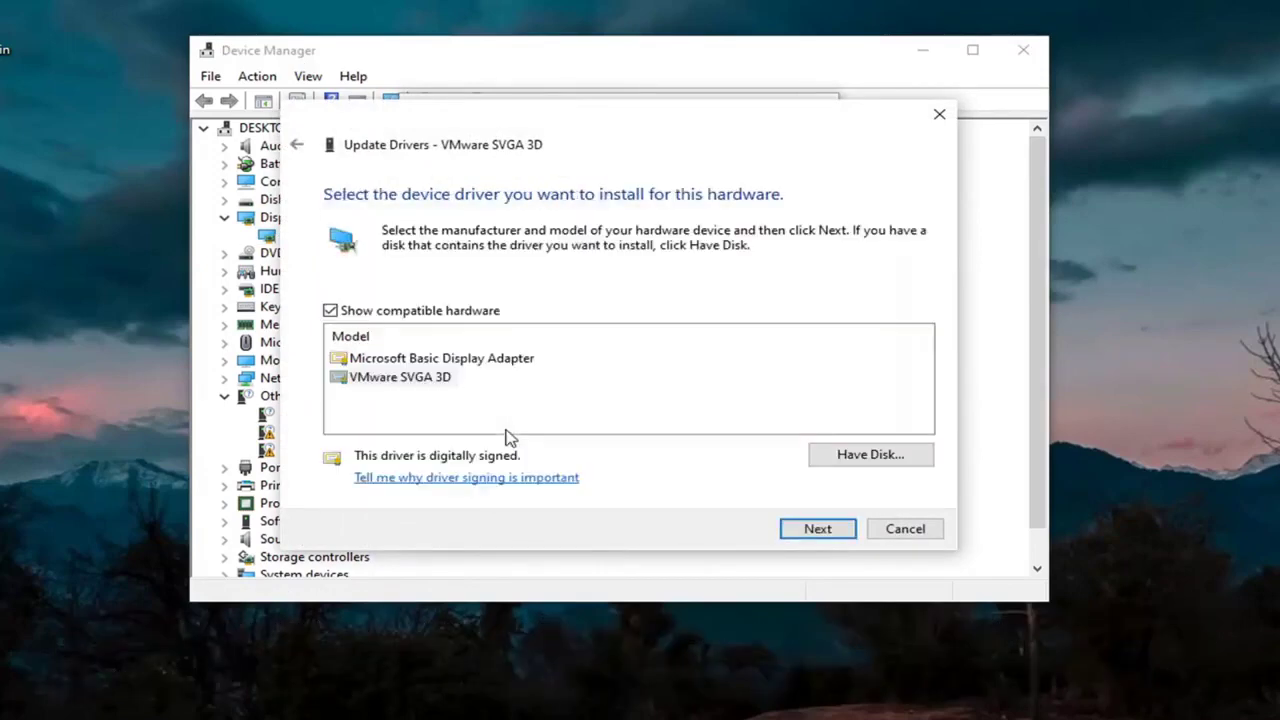
{"action": "left_click", "coordinate": [398, 385]}
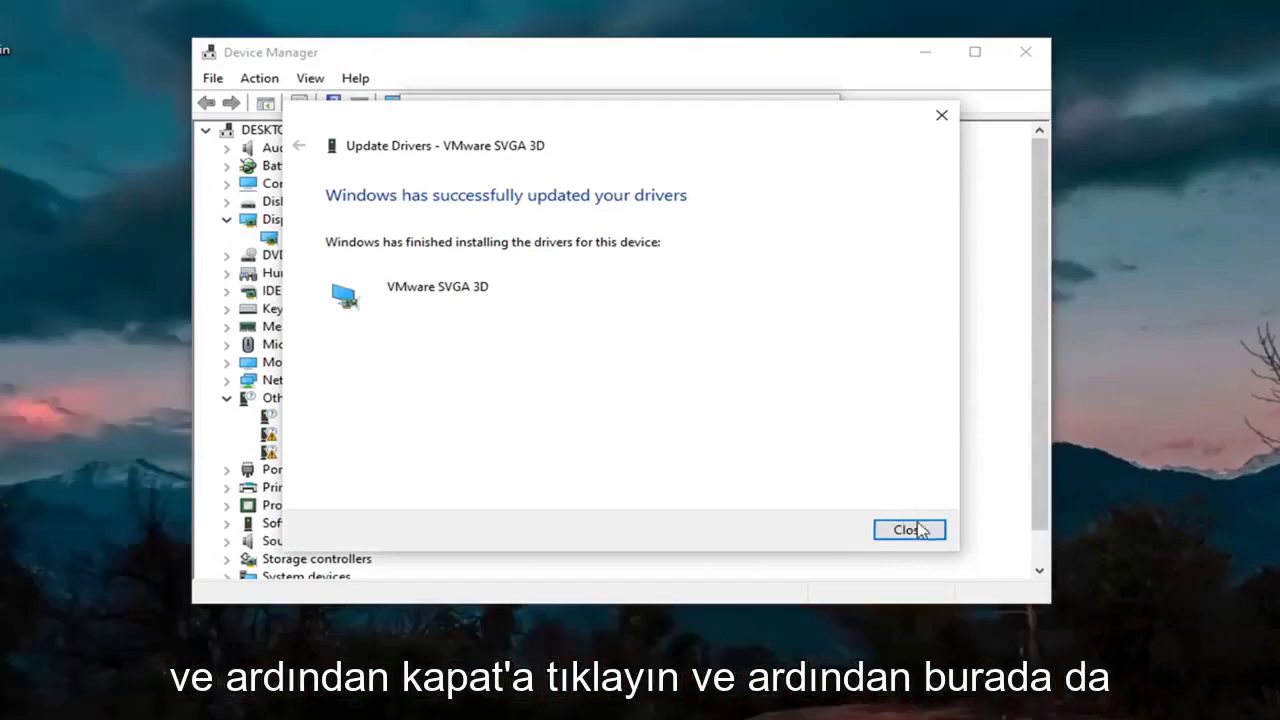
{"action": "left_click", "coordinate": [909, 530]}
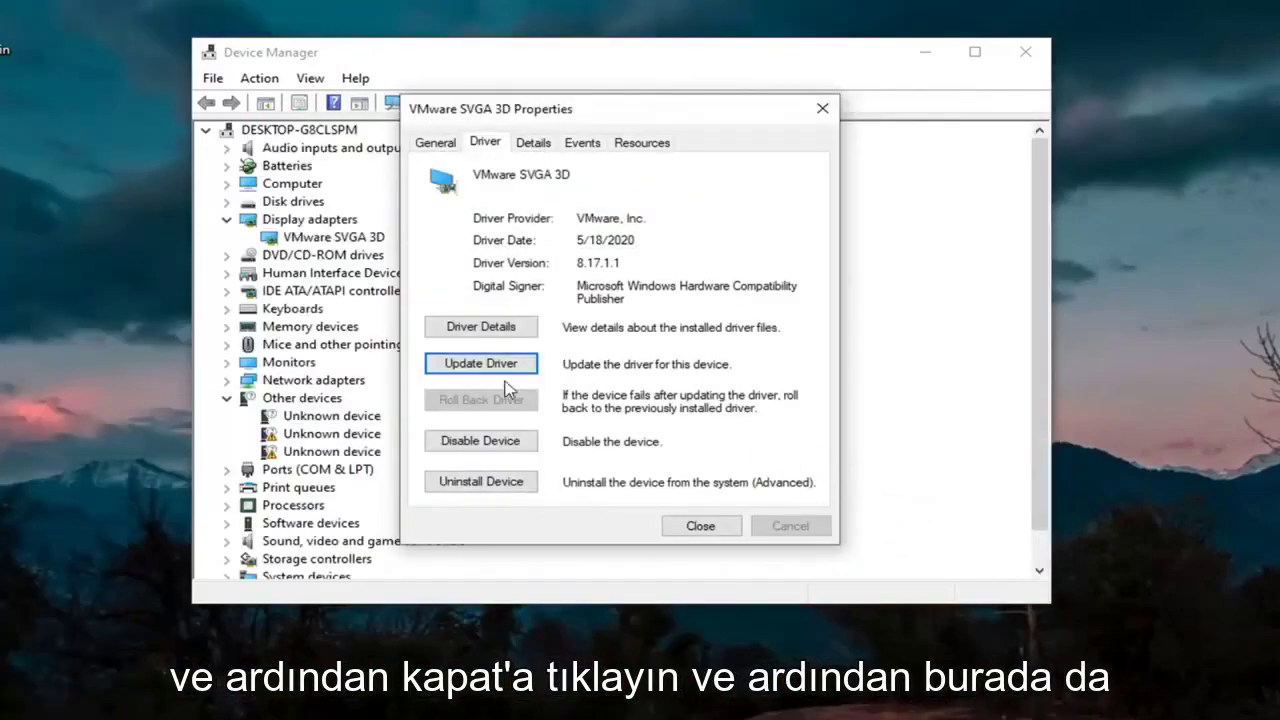
Expand USB controllers and inspect the Enhanced and Universal PCI host controllers' properties
{"action": "left_click", "coordinate": [700, 526]}
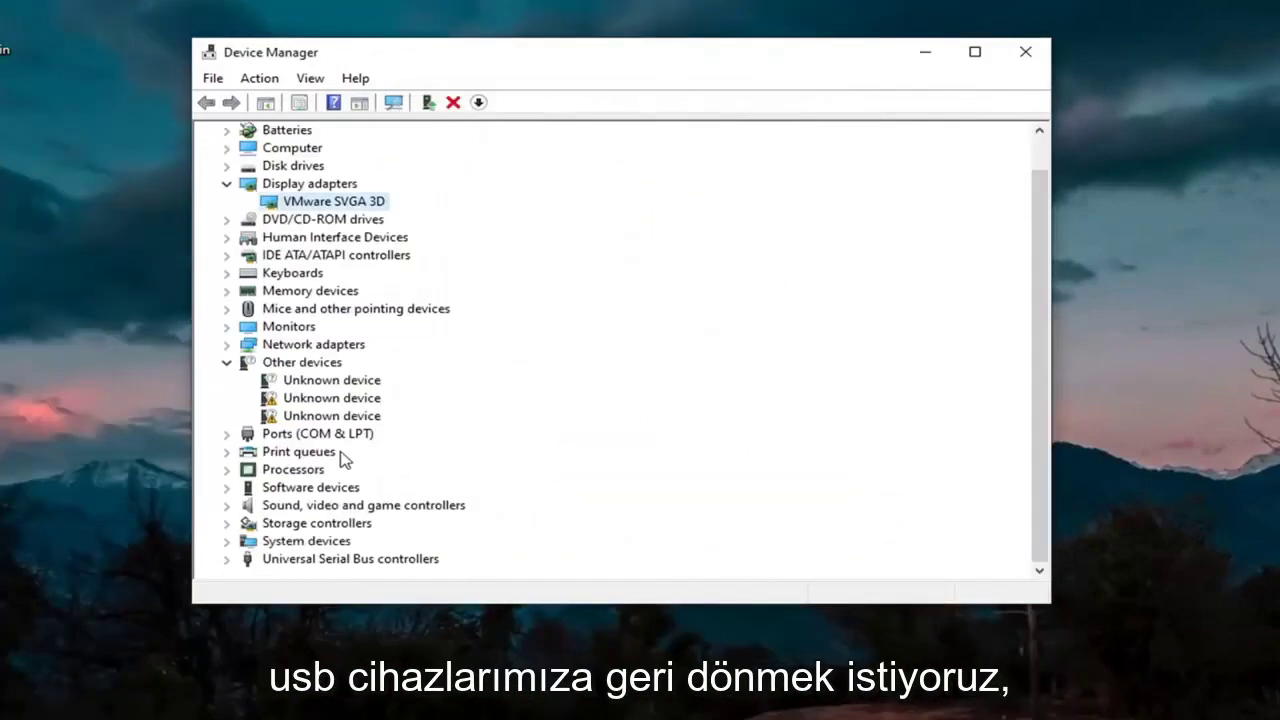
{"action": "left_click", "coordinate": [227, 559]}
{"action": "left_click", "coordinate": [314, 451]}
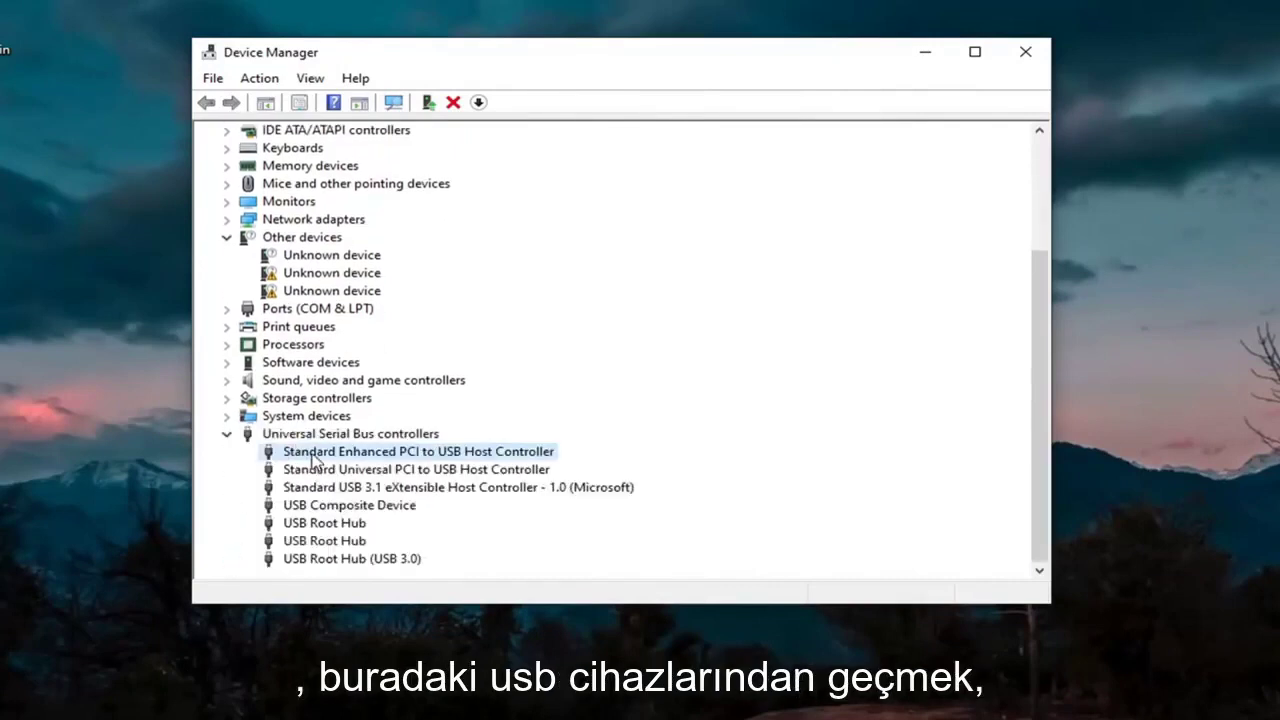
{"action": "double_click", "coordinate": [320, 452]}
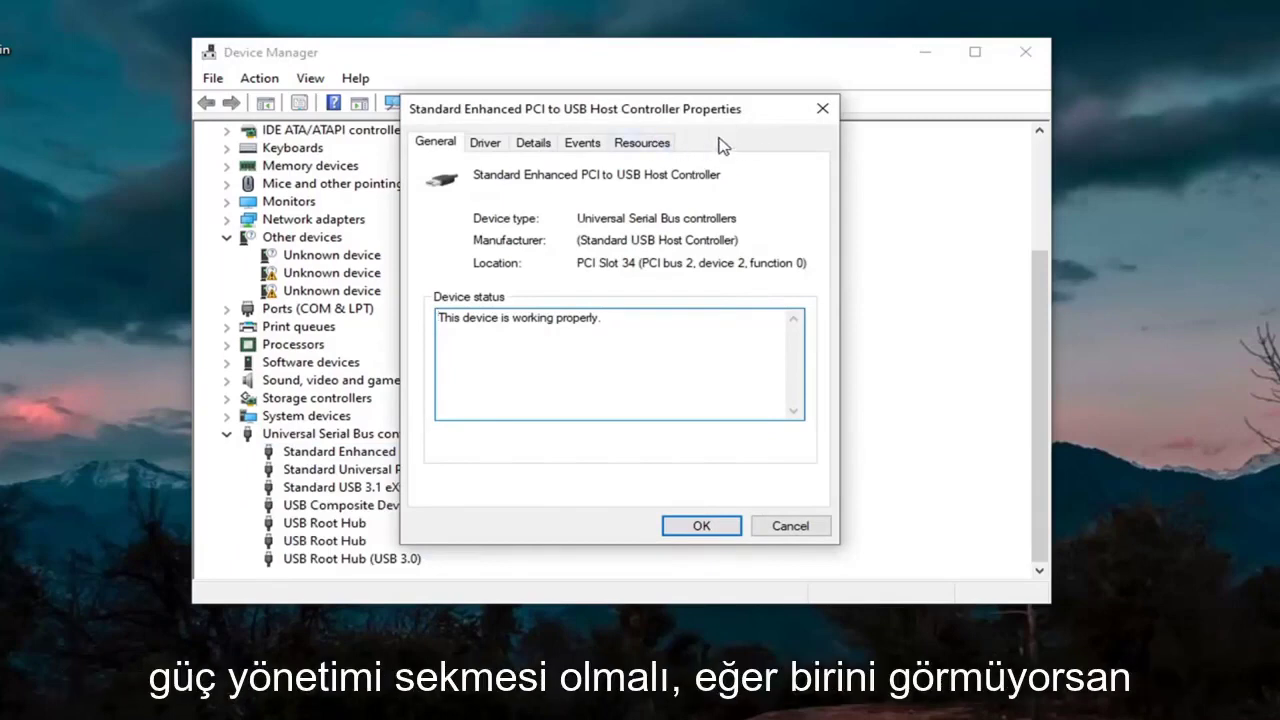
{"action": "left_click", "coordinate": [822, 108]}
{"action": "double_click", "coordinate": [338, 470]}
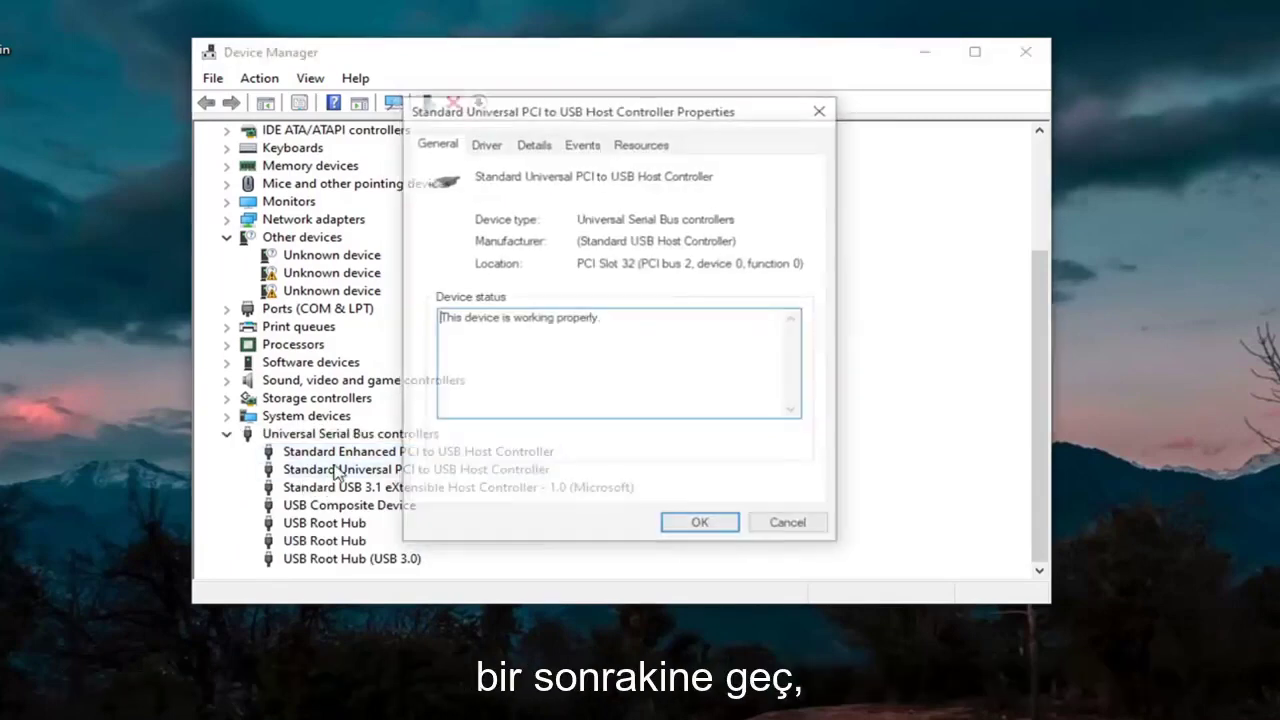
{"action": "left_click", "coordinate": [819, 111]}
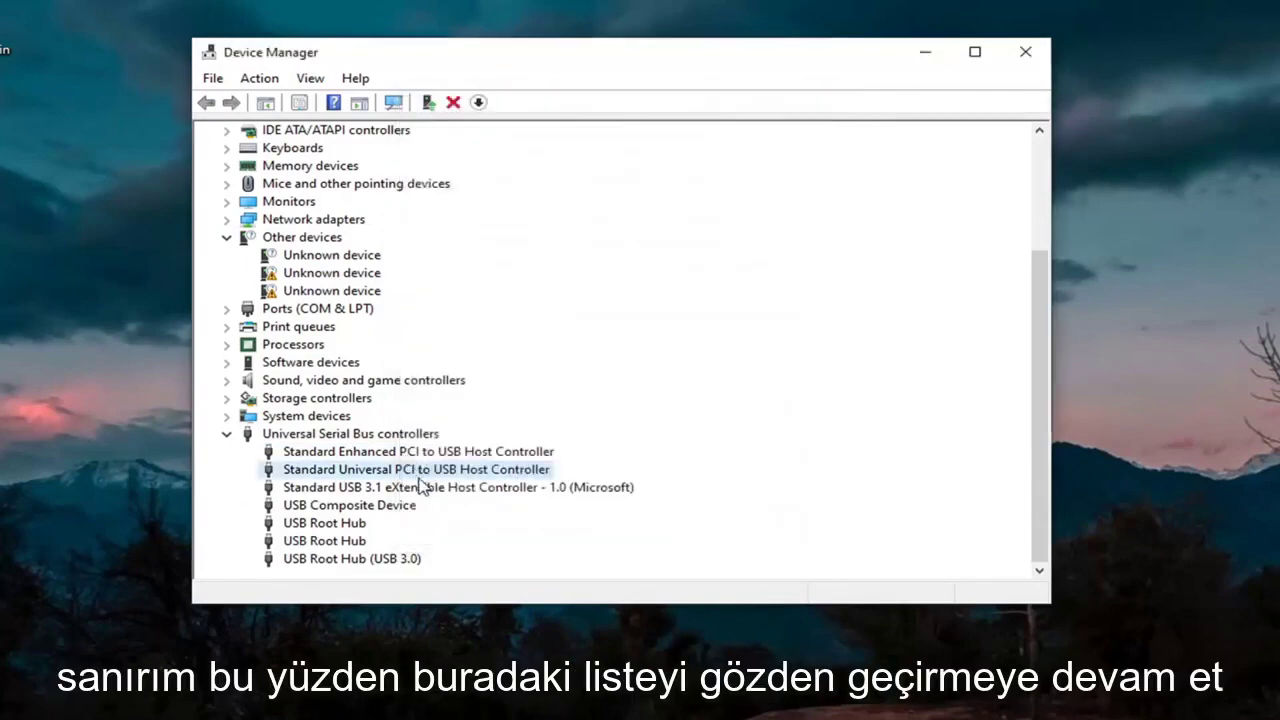
{"action": "double_click", "coordinate": [420, 475]}
{"action": "left_click", "coordinate": [822, 108]}
Disable power-saving turn-off for the USB 3.1 host controller
{"action": "double_click", "coordinate": [515, 490]}
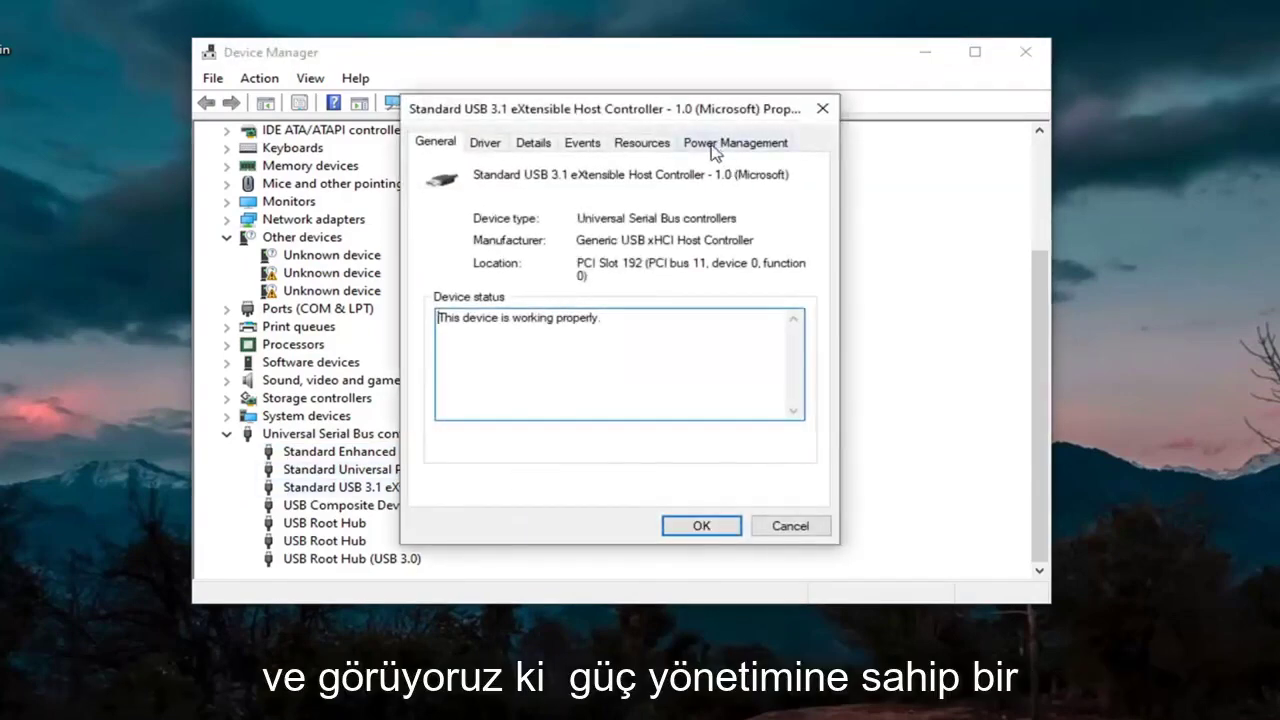
{"action": "left_click", "coordinate": [716, 144]}
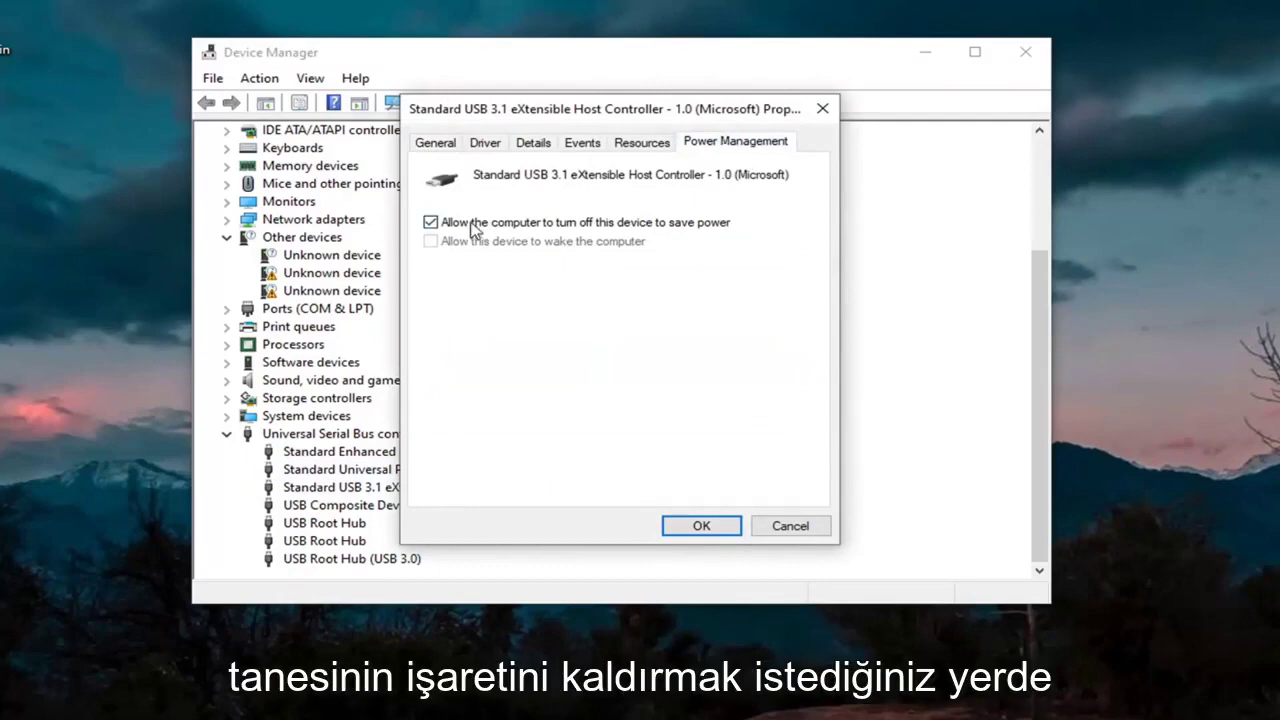
{"action": "left_click", "coordinate": [431, 222]}
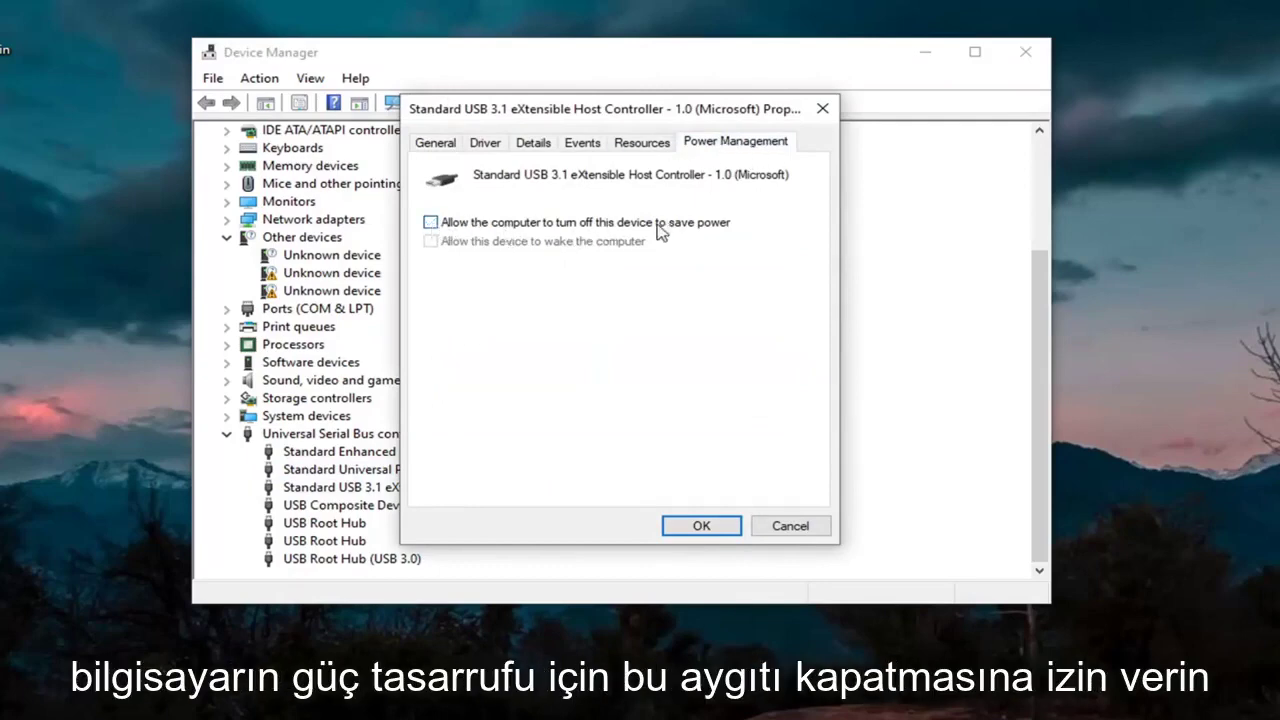
{"action": "left_click", "coordinate": [714, 534]}
Check the Composite Device and first root hub, then disable turn-off on the second USB Root Hub
{"action": "double_click", "coordinate": [406, 509]}
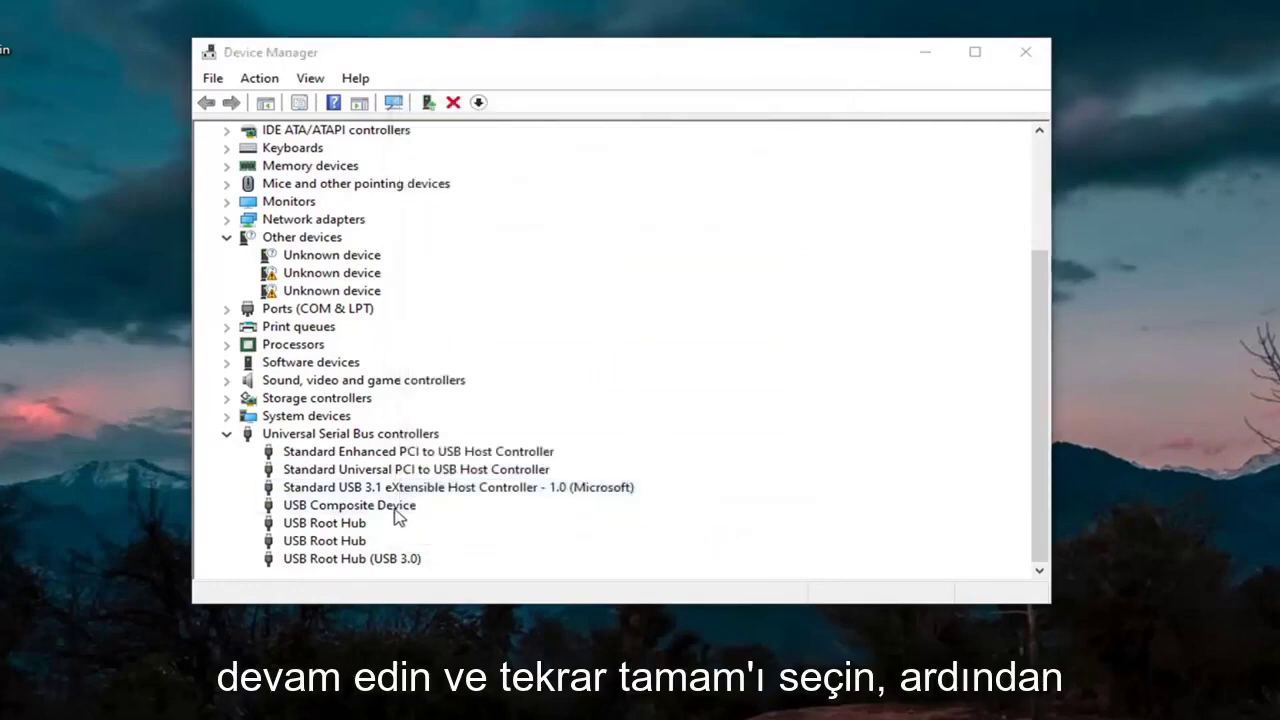
{"action": "left_click", "coordinate": [825, 110]}
{"action": "double_click", "coordinate": [335, 524]}
{"action": "left_click", "coordinate": [785, 145]}
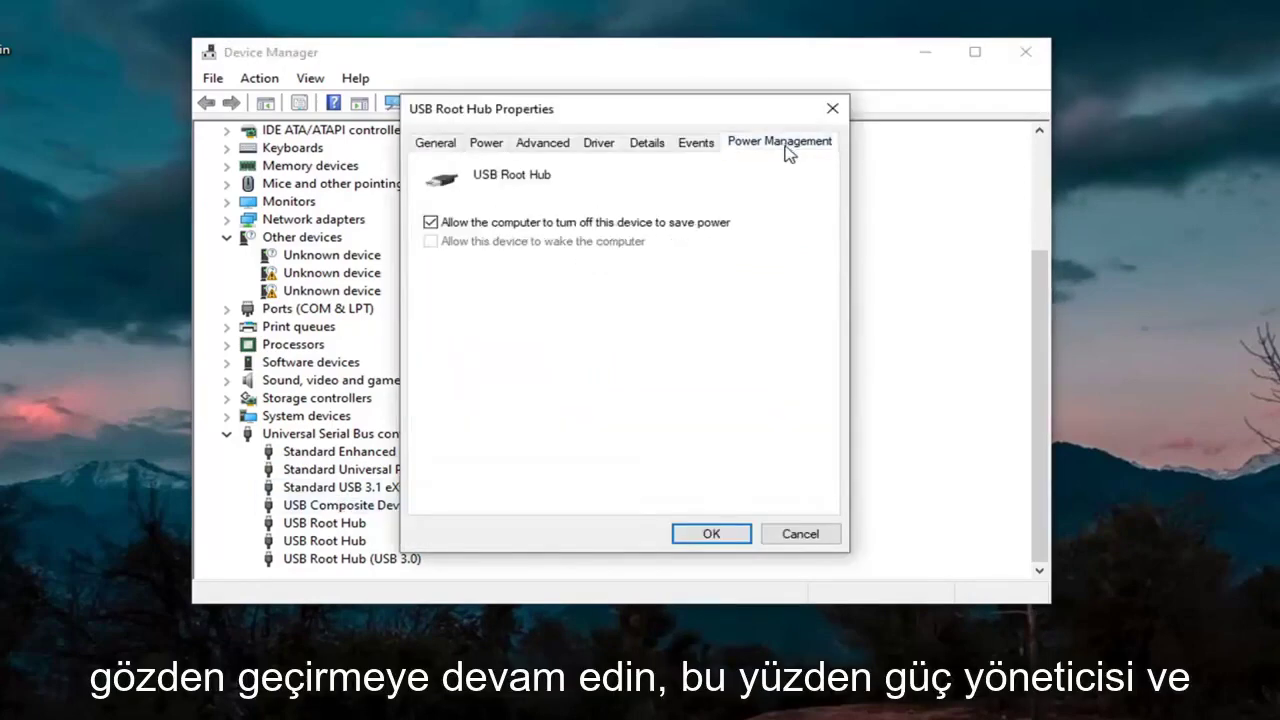
{"action": "left_click", "coordinate": [731, 533]}
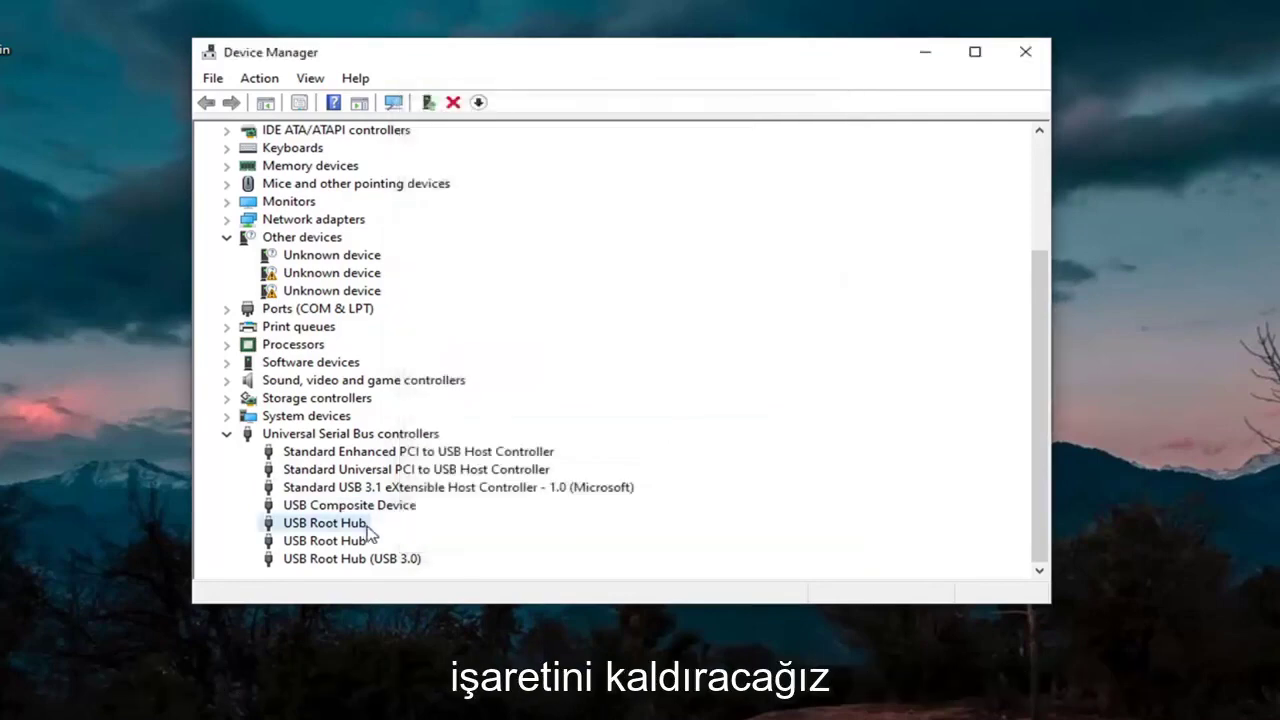
{"action": "left_click", "coordinate": [352, 543]}
{"action": "double_click", "coordinate": [352, 543]}
{"action": "left_click", "coordinate": [738, 146]}
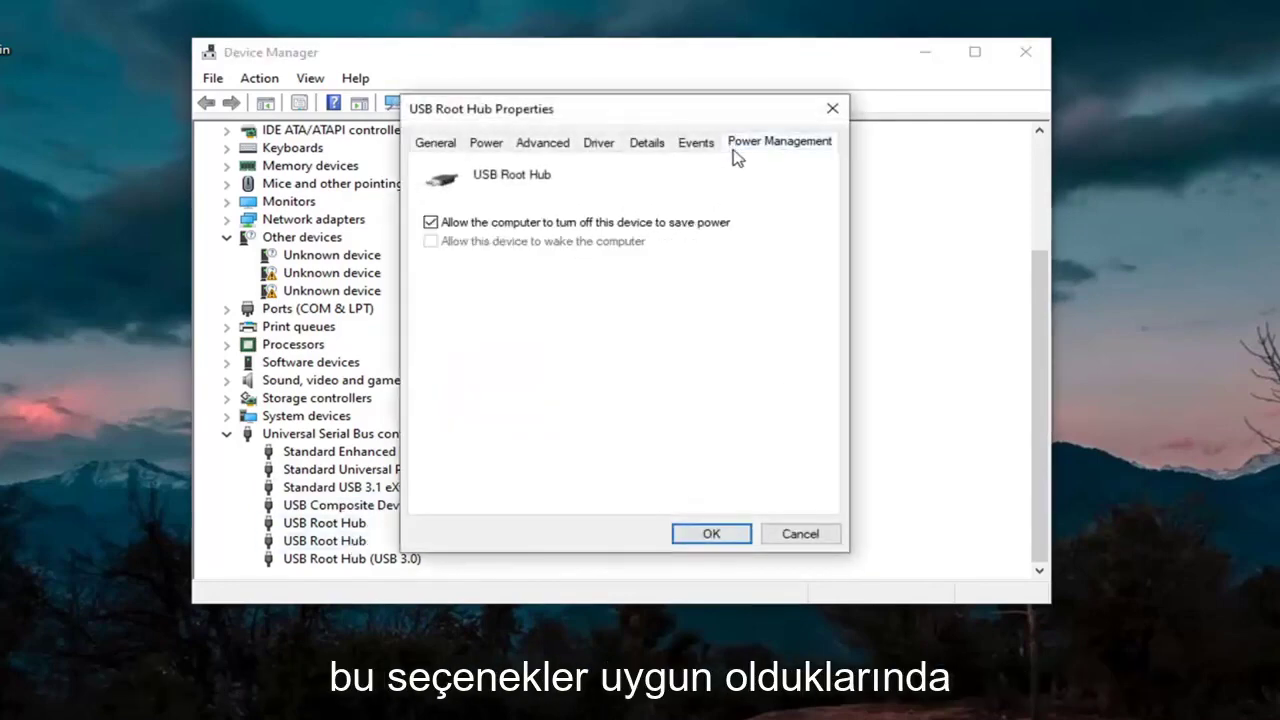
{"action": "left_click", "coordinate": [494, 224]}
{"action": "left_click", "coordinate": [714, 531]}
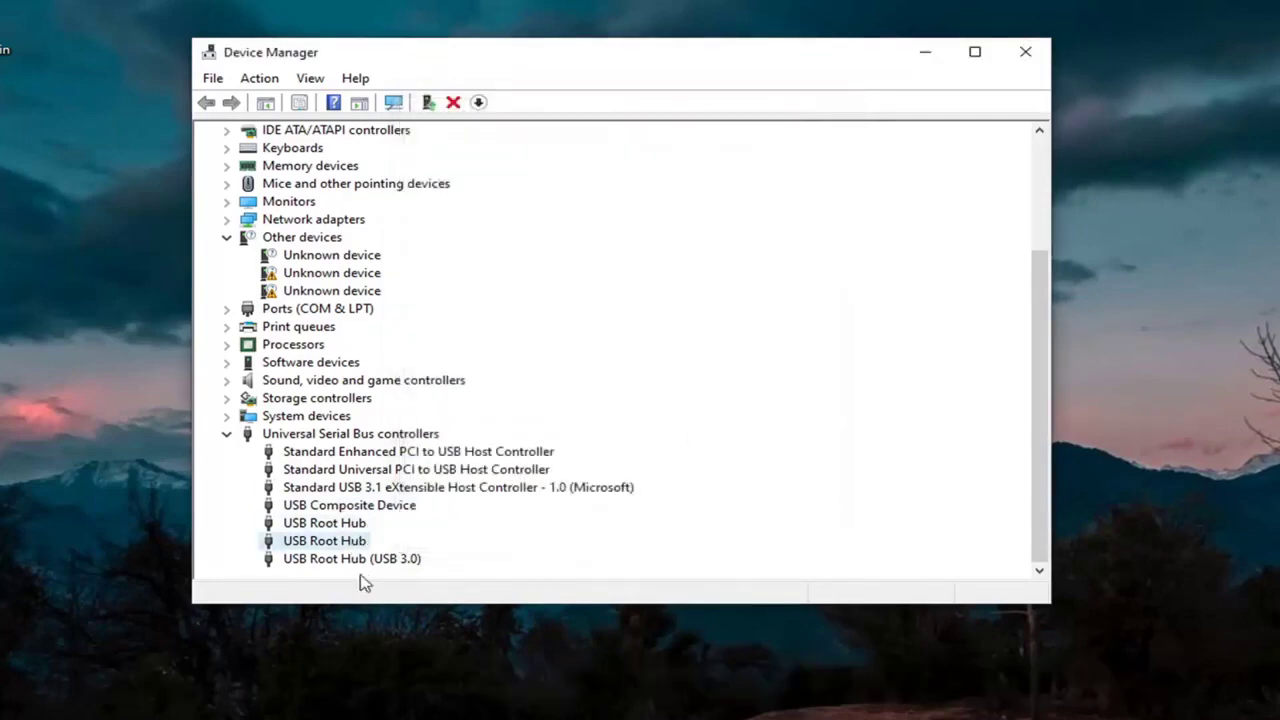
Disable power-saving turn-off for the USB Root Hub (USB 3.0)
{"action": "left_click", "coordinate": [375, 561]}
{"action": "double_click", "coordinate": [372, 562]}
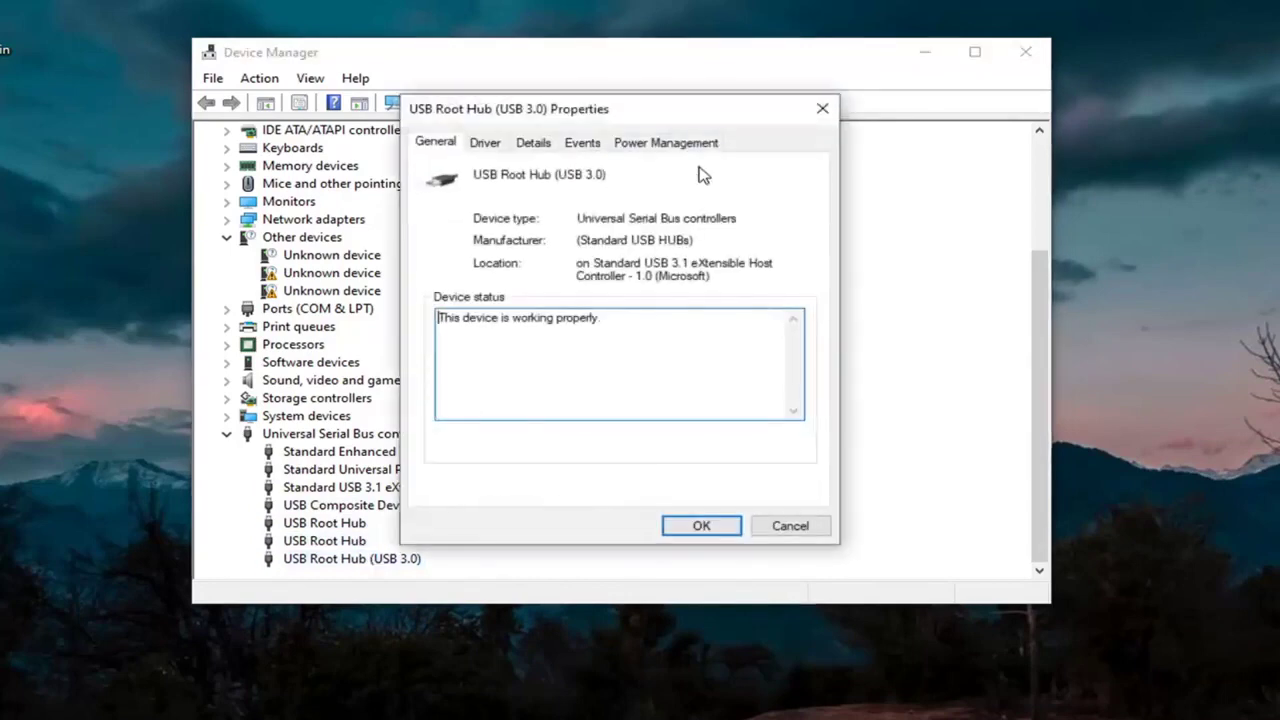
{"action": "left_click", "coordinate": [668, 143]}
{"action": "left_click", "coordinate": [487, 224]}
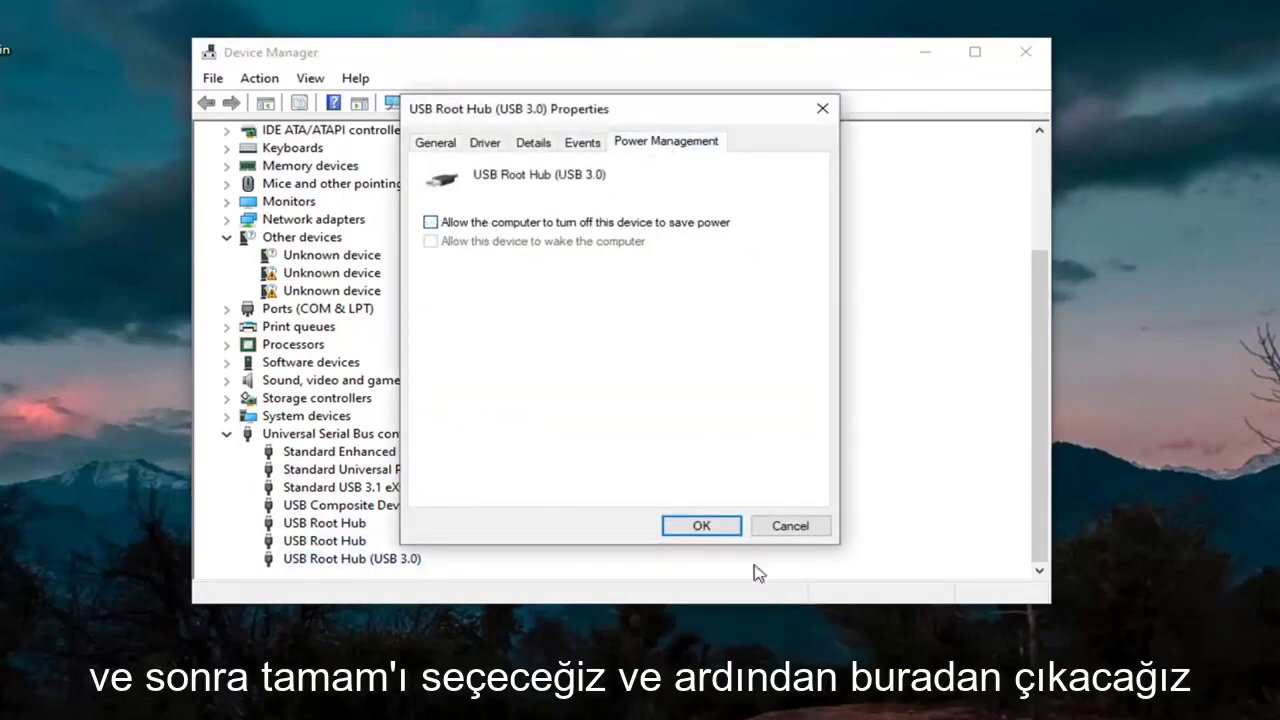
{"action": "left_click", "coordinate": [707, 530]}
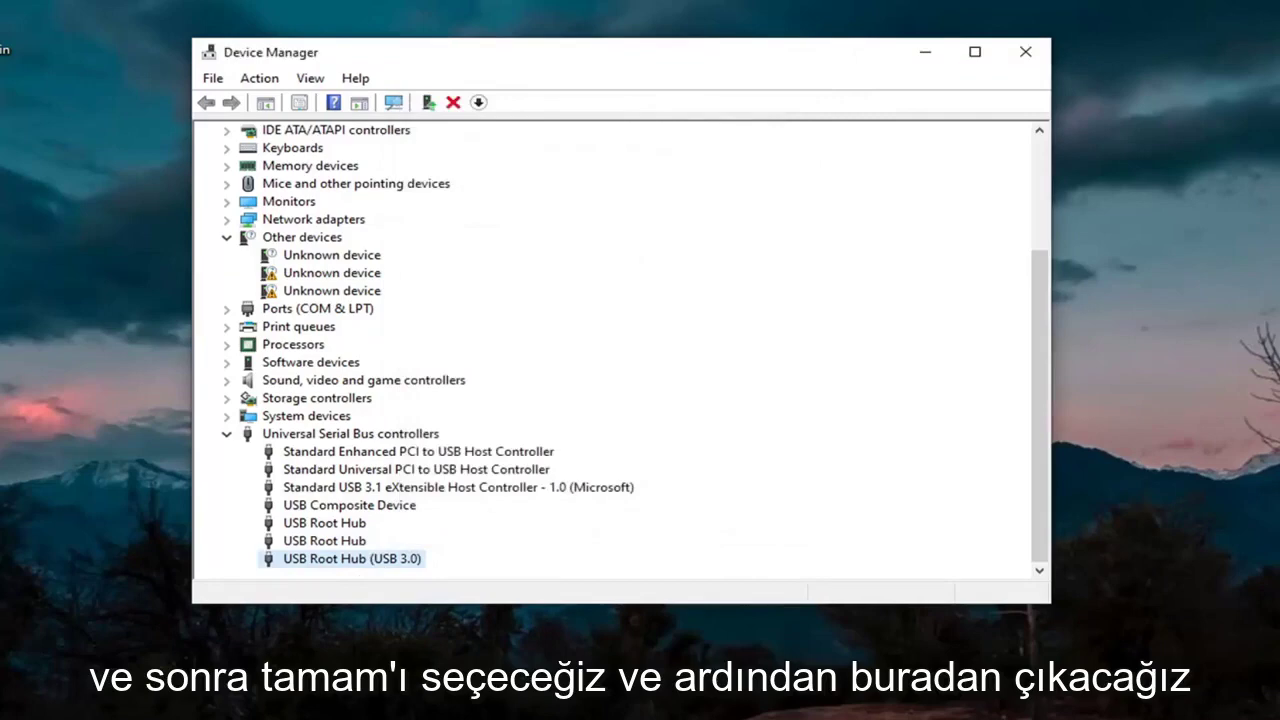